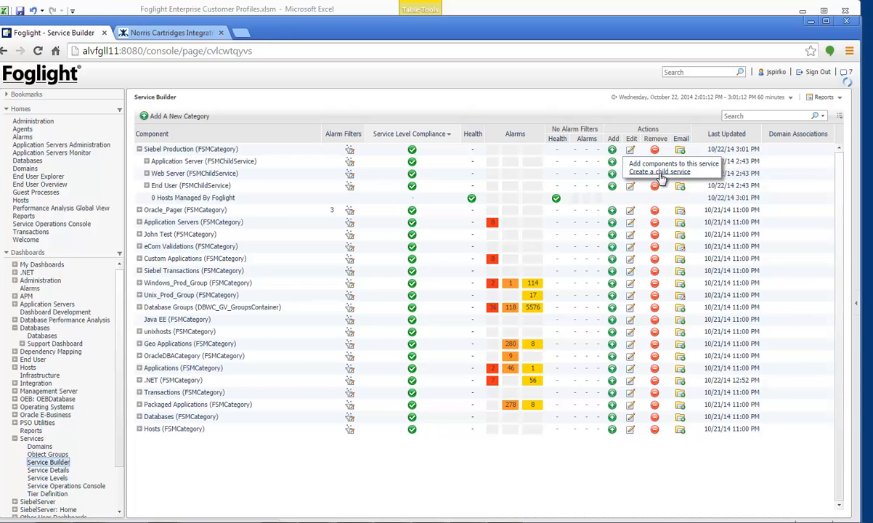
Step: Create a local child service named Database with tier DB under Siebel Production
click(661, 174)
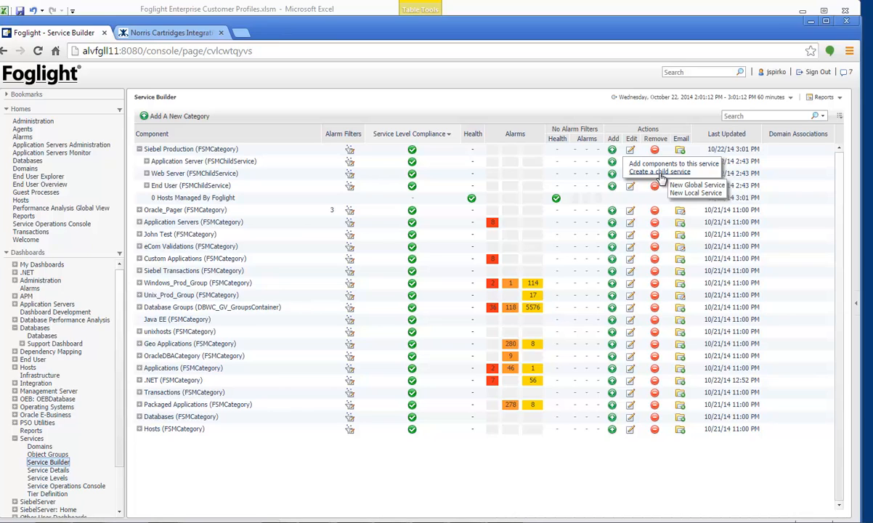
click(691, 194)
click(485, 189)
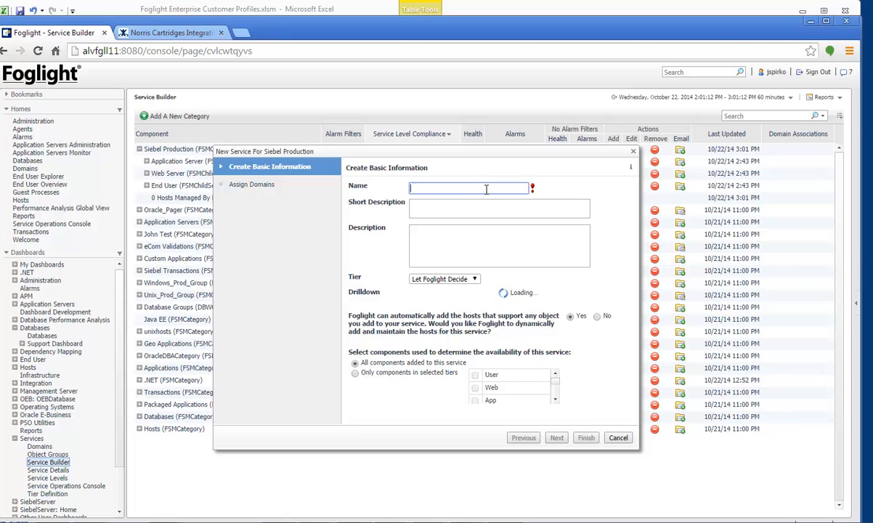
text(Database)
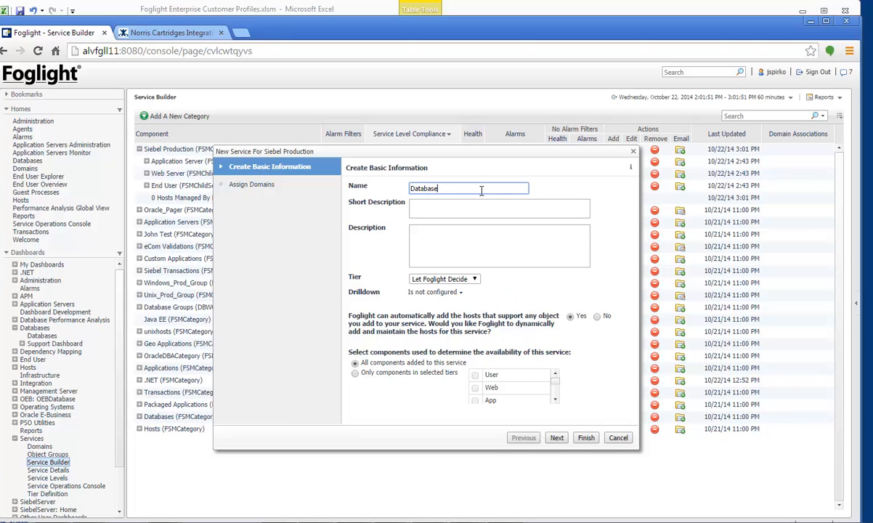
click(468, 279)
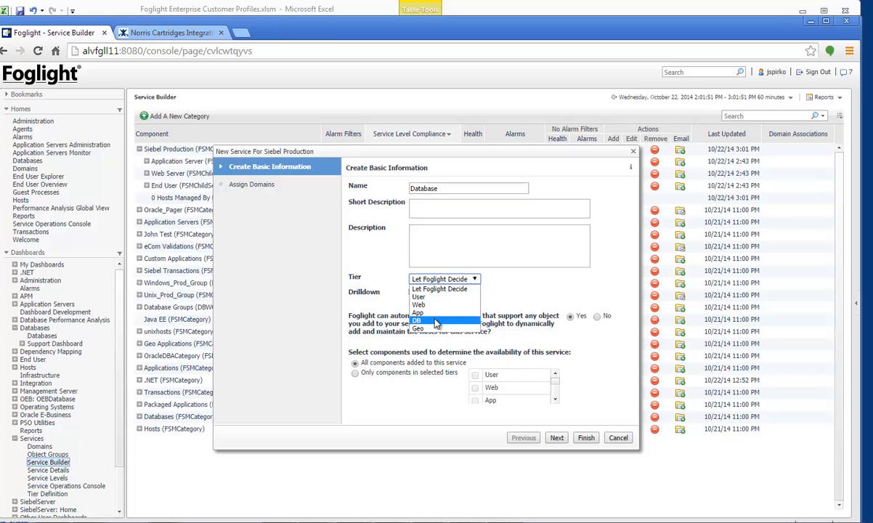
click(436, 321)
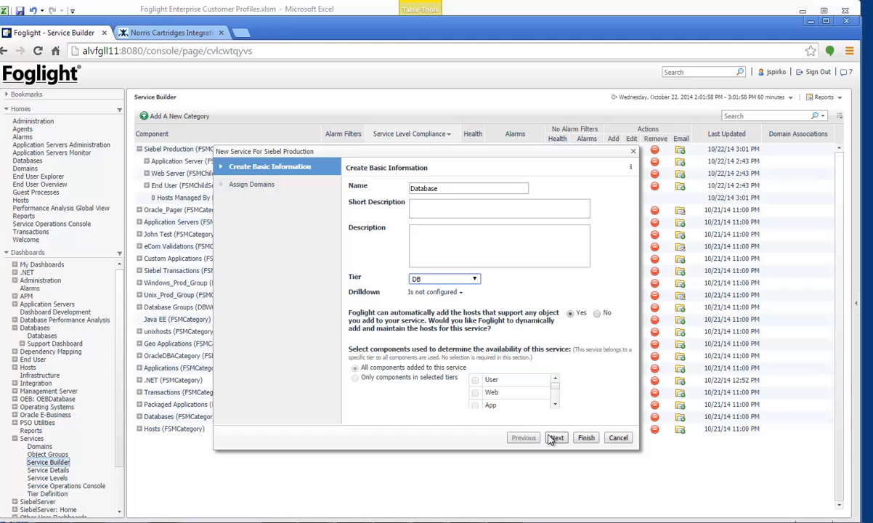
click(584, 439)
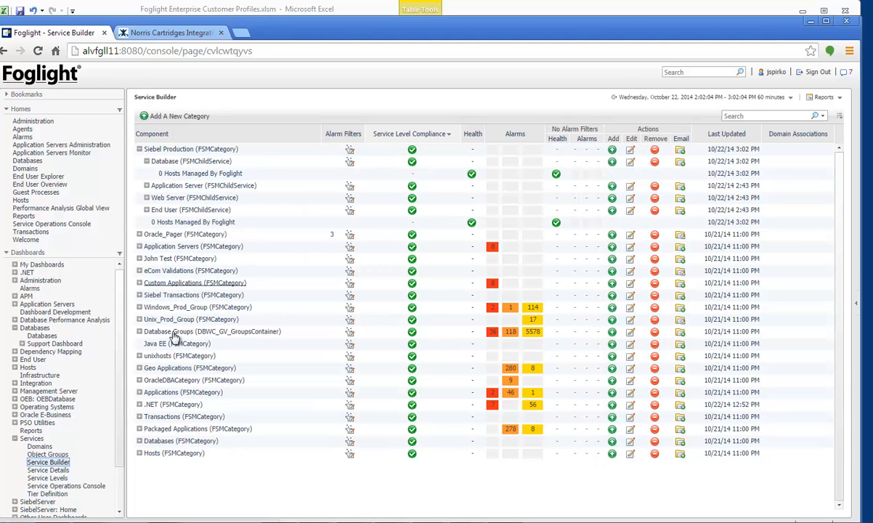
Step: Apply Siebel Production as the monitored service in the Service Operations Console and view its transactions and dependencies
click(53, 487)
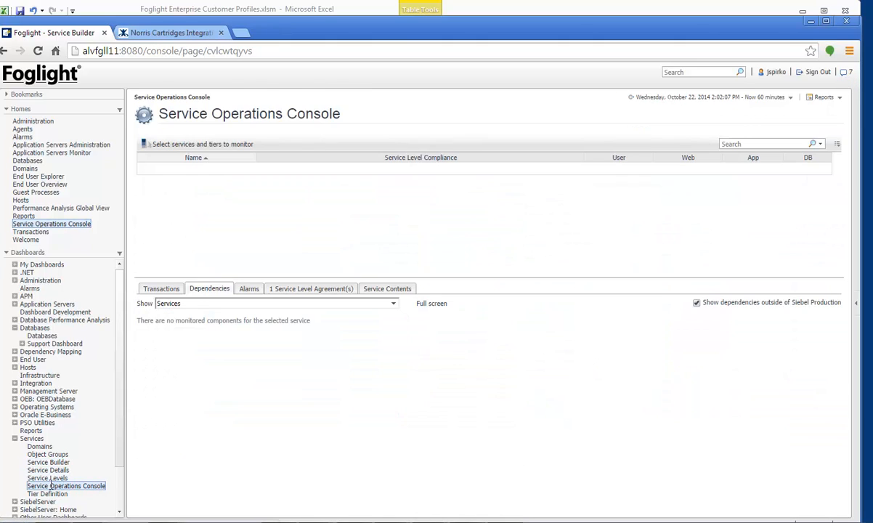
click(180, 146)
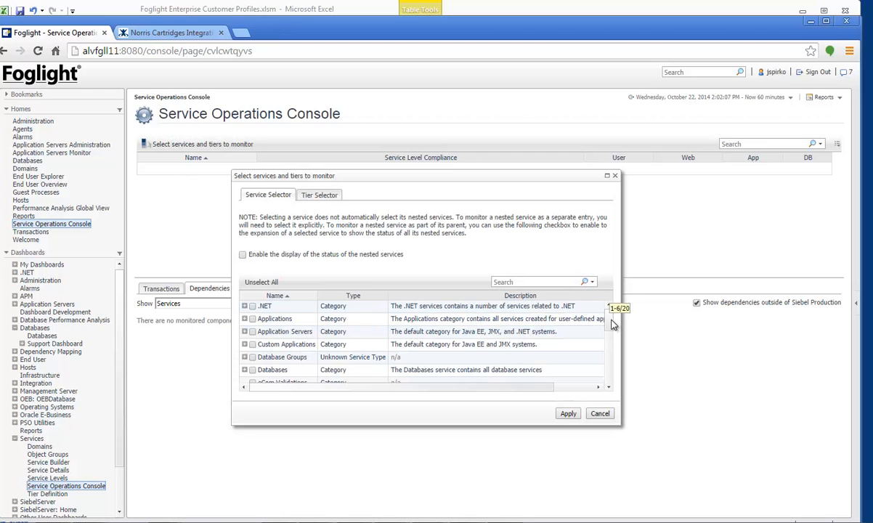
drag(611, 316, 612, 373)
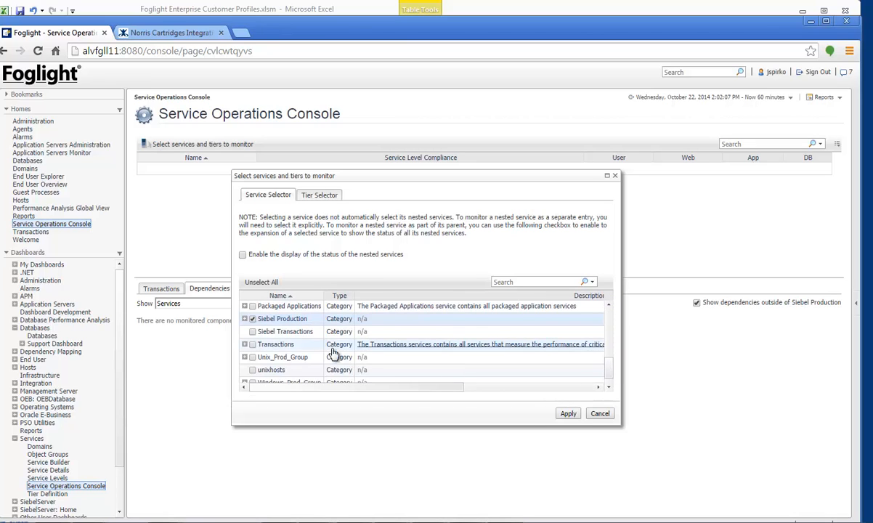
click(569, 415)
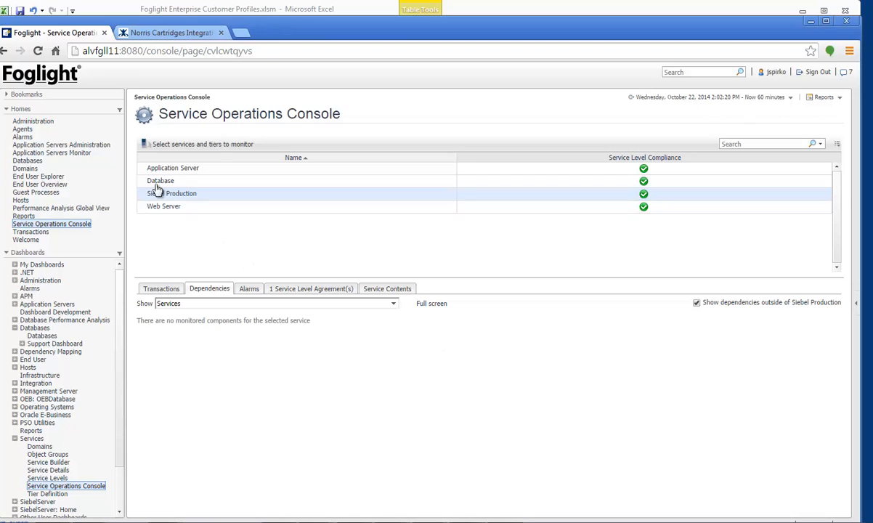
click(161, 289)
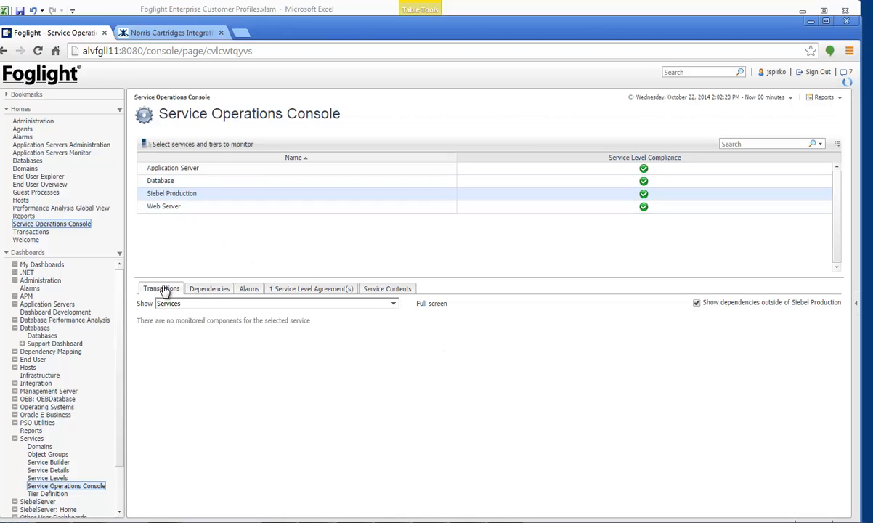
click(224, 289)
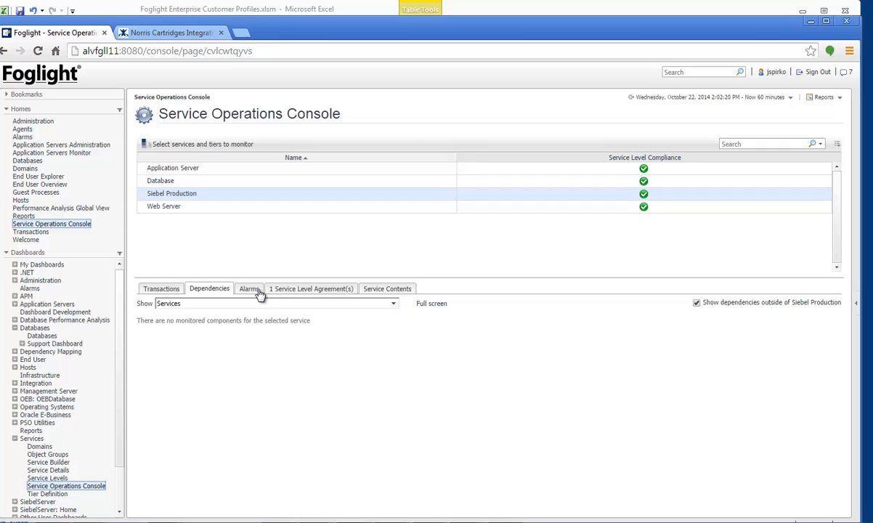
Step: In Service Builder, search User objects for SiebelLogin and add SiebelLogin (Aliso Viejo) to Siebel Production's End User service
click(57, 462)
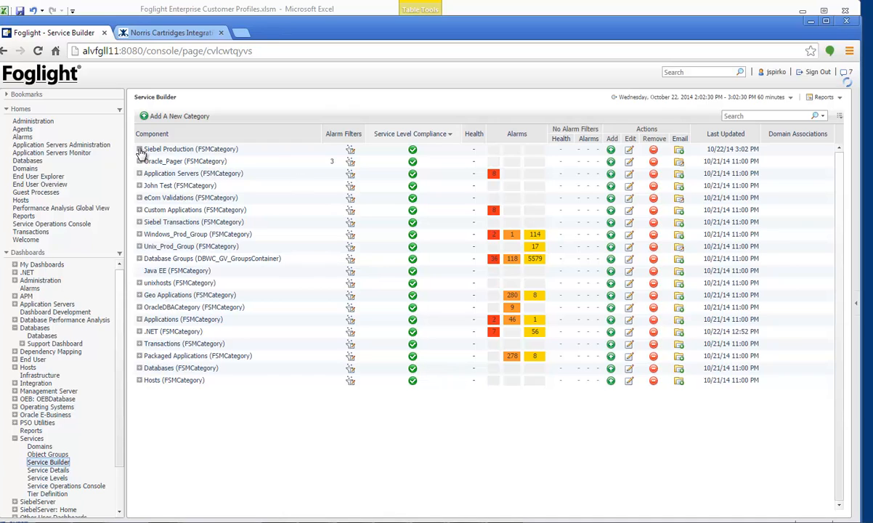
click(140, 150)
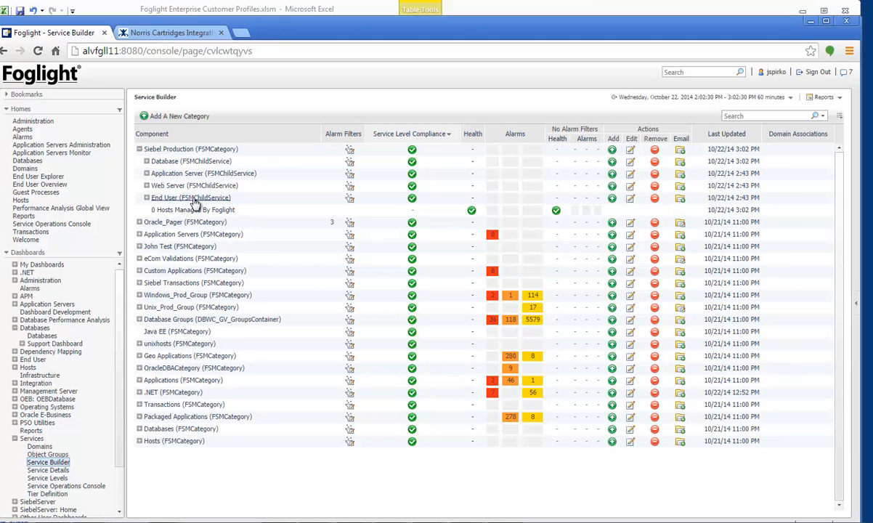
click(613, 198)
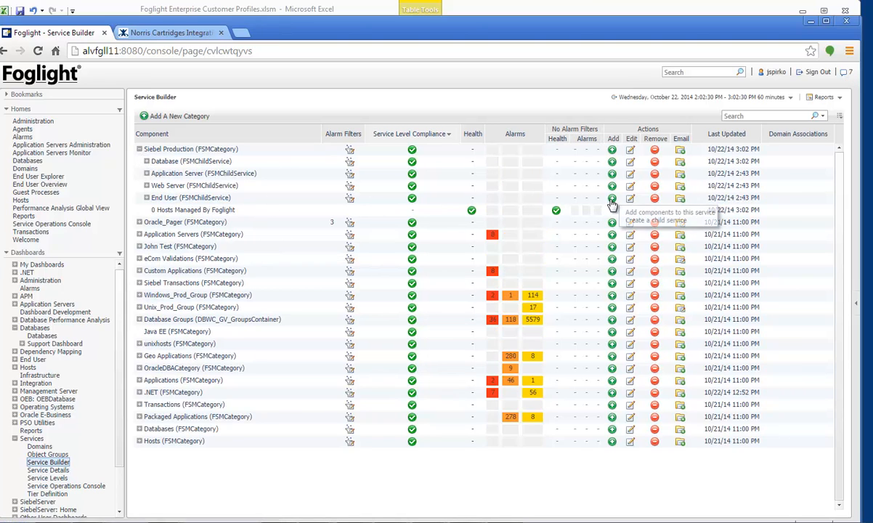
click(644, 214)
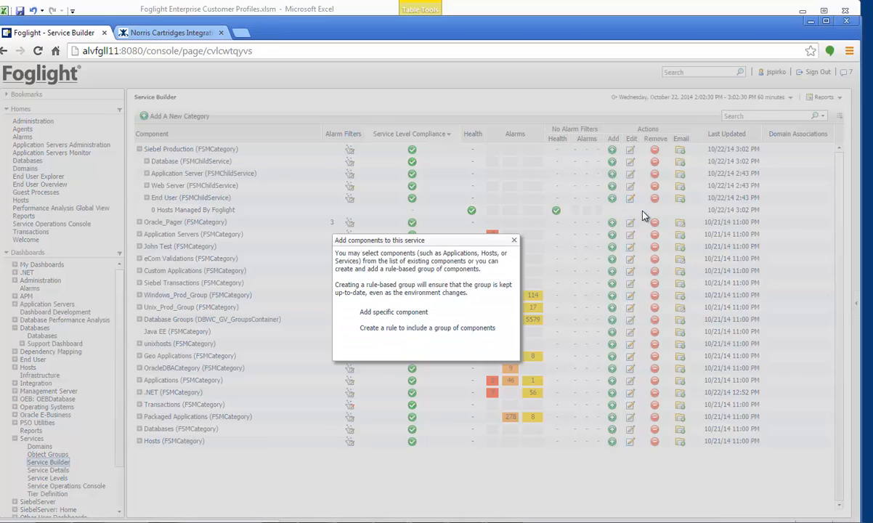
click(393, 313)
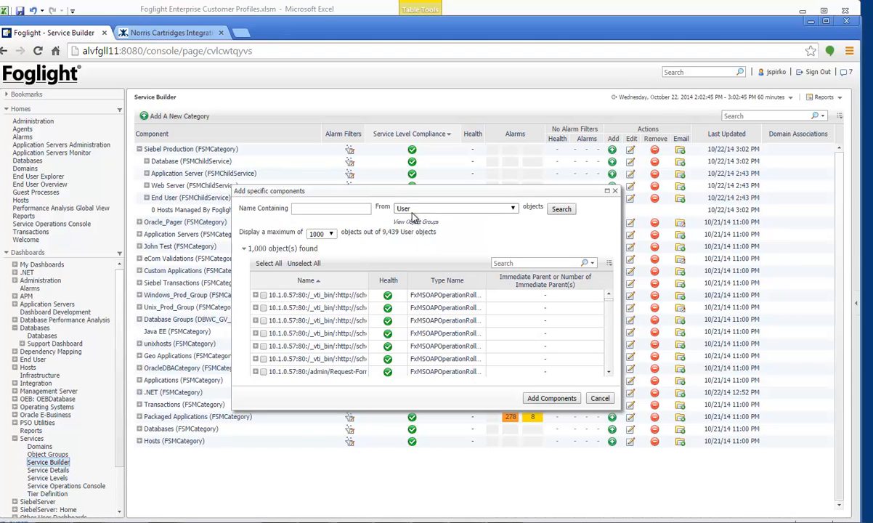
click(345, 212)
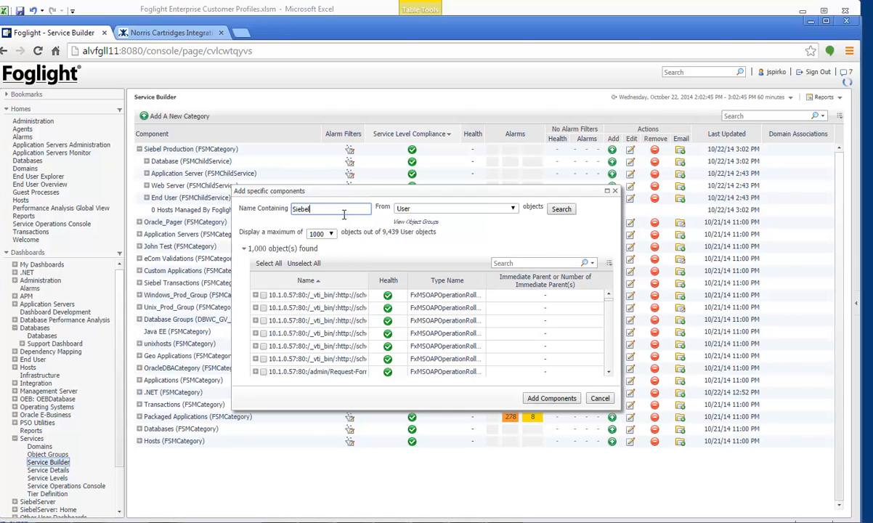
click(563, 209)
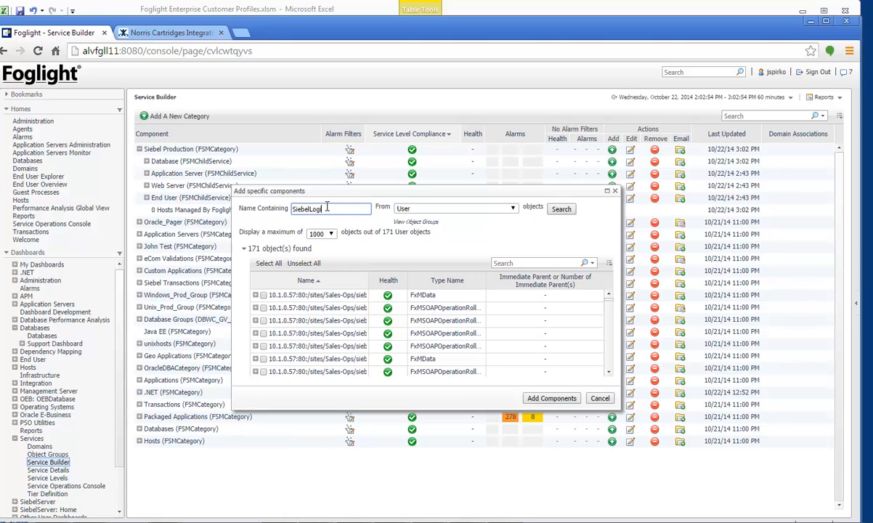
key(Return)
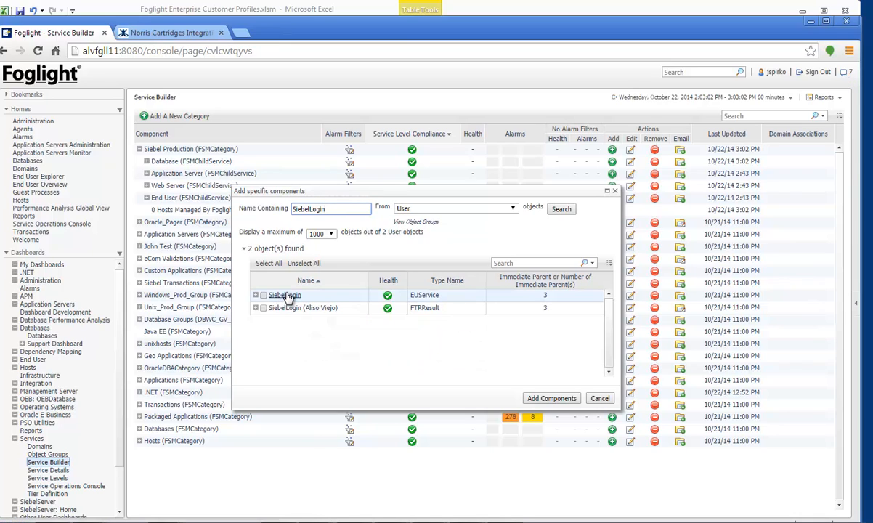
click(264, 308)
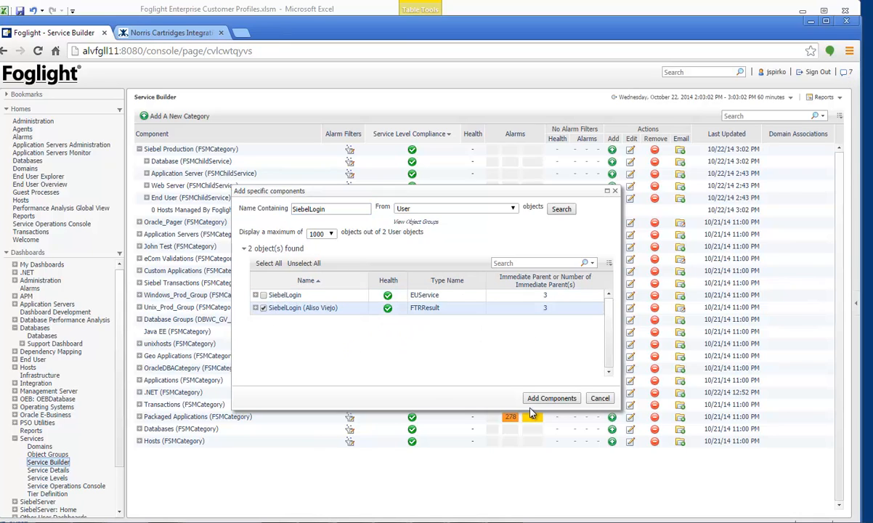
click(553, 398)
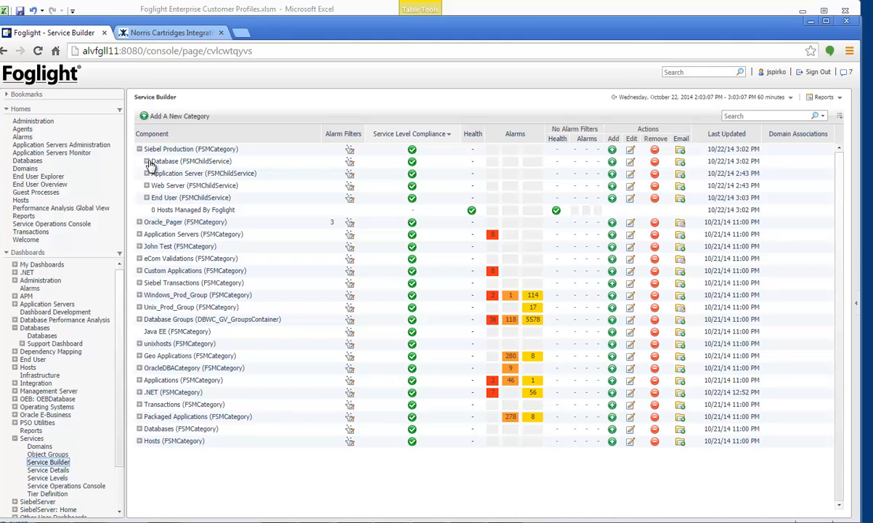
Step: Copy the name of the Oracle instance DBO-alvsblu01-SBLPRD from the Databases dashboard
click(41, 336)
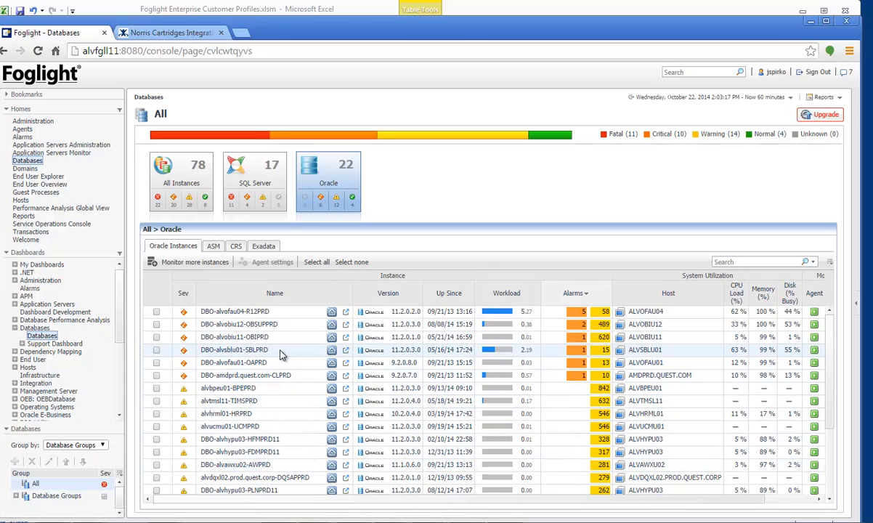
drag(278, 352, 206, 356)
right_click(215, 353)
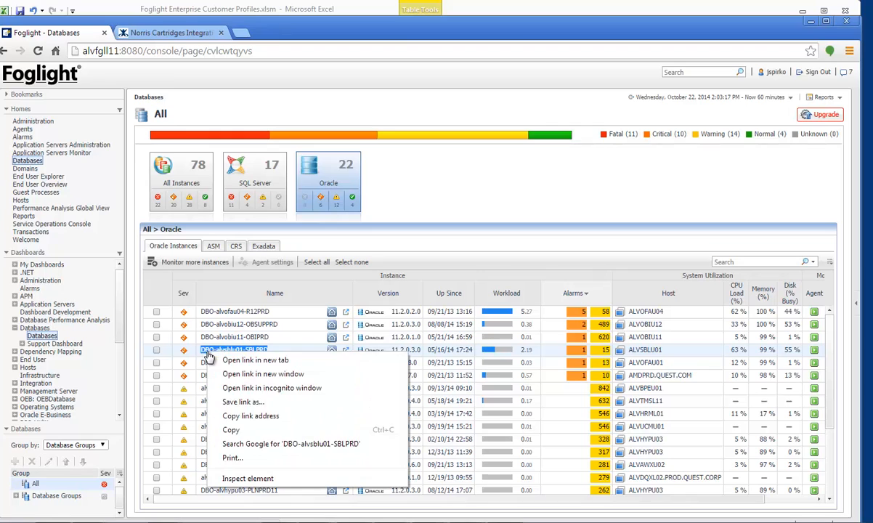
click(231, 431)
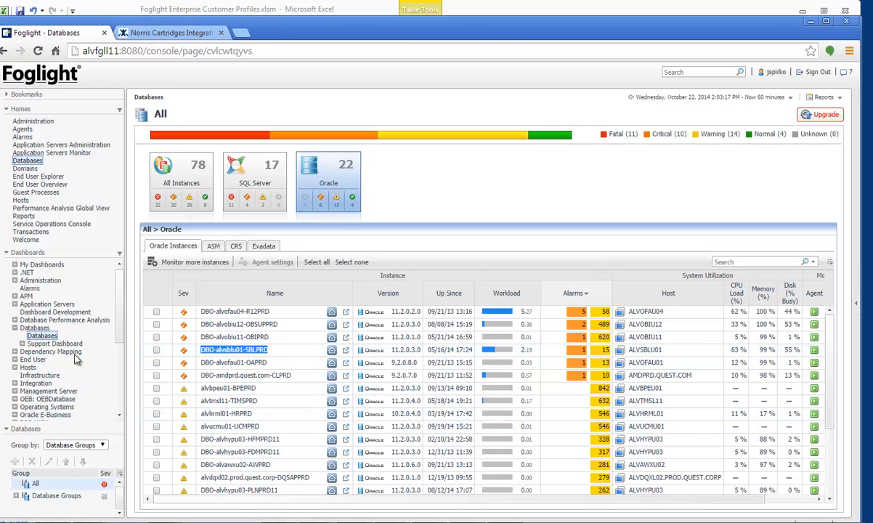
Step: In Service Builder, search DB objects for the copied instance name and add DBO-alvsblu01-SBLPRD to Siebel Production's Database service
drag(120, 317, 121, 385)
click(48, 331)
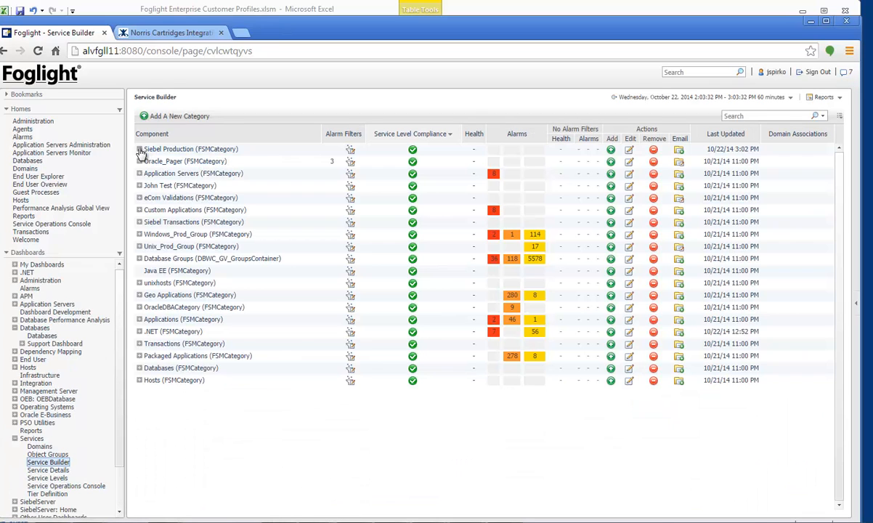
click(139, 149)
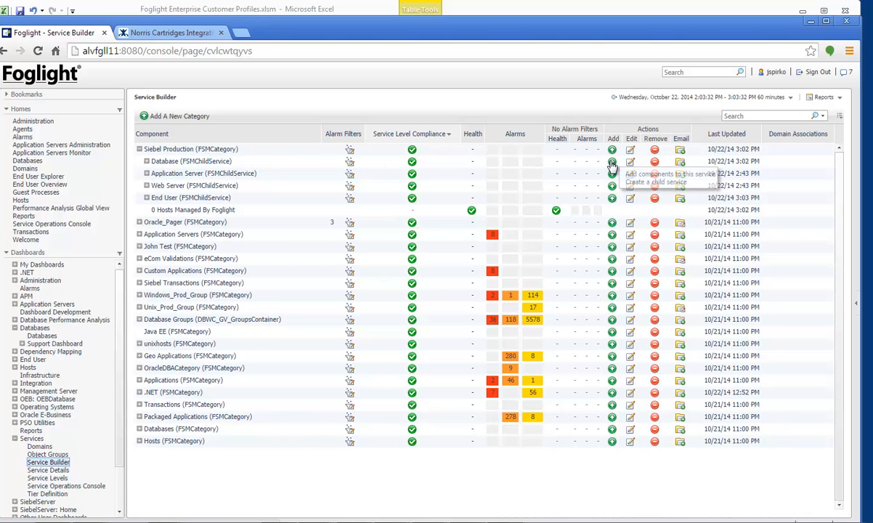
click(639, 175)
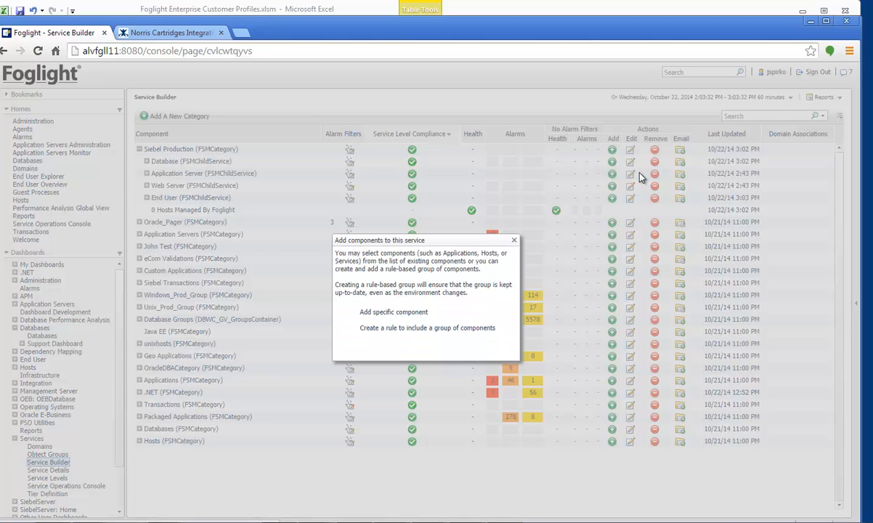
click(400, 312)
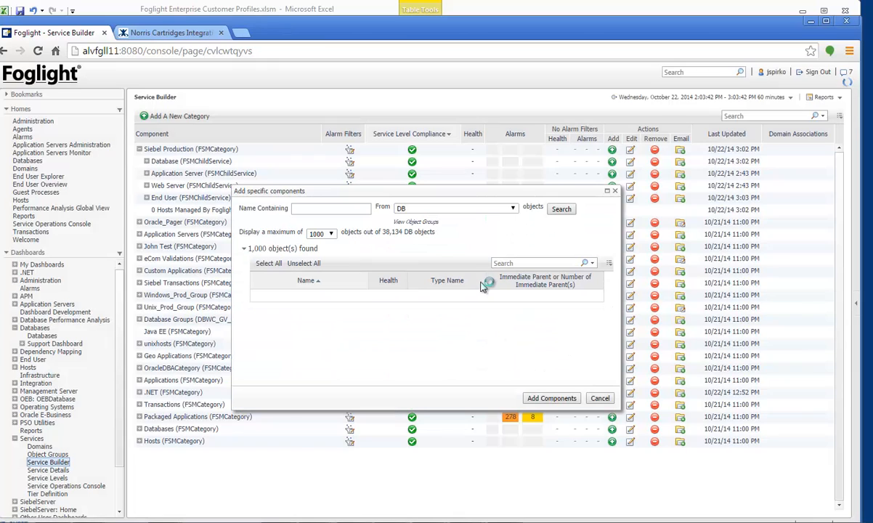
click(320, 210)
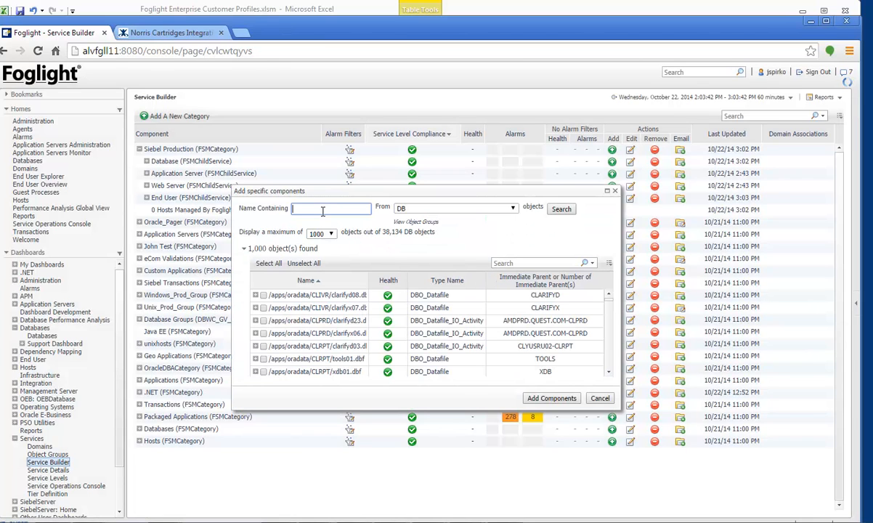
key(ctrl+v)
click(566, 209)
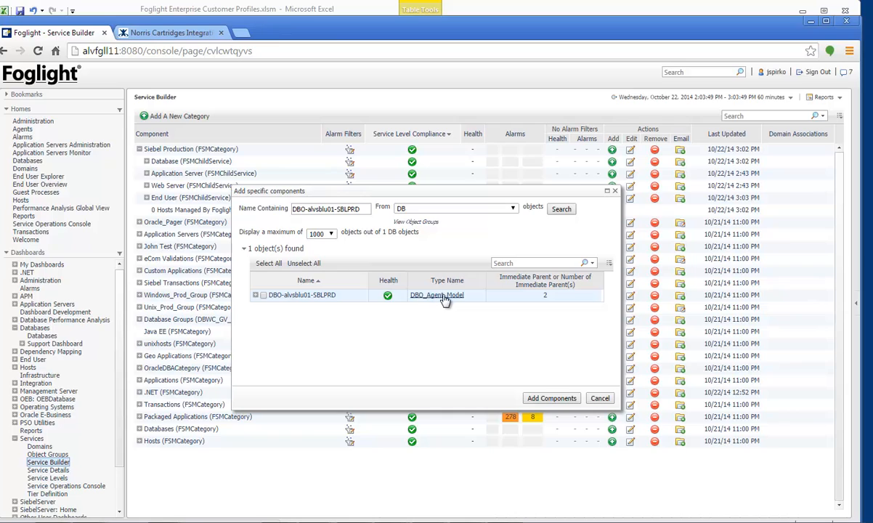
click(263, 295)
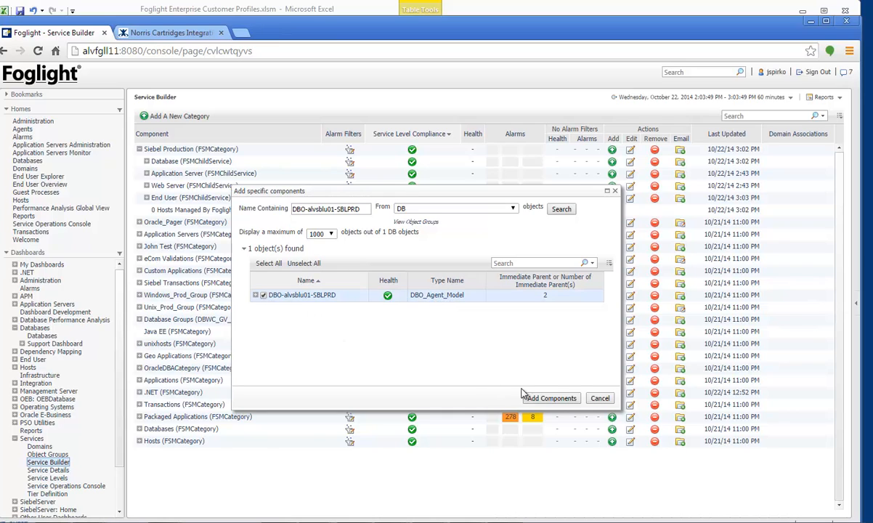
click(528, 398)
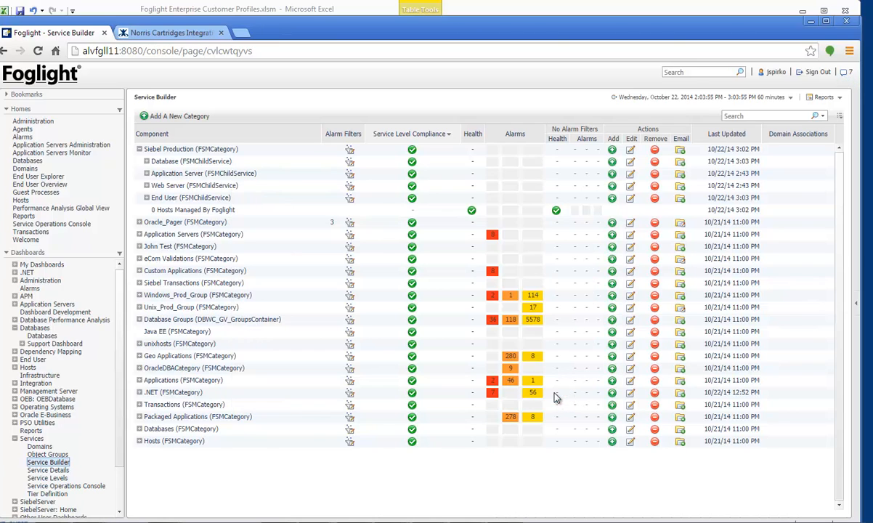
Step: Start adding specific components to Siebel Production's Application Server service and search App objects for siebel
click(147, 174)
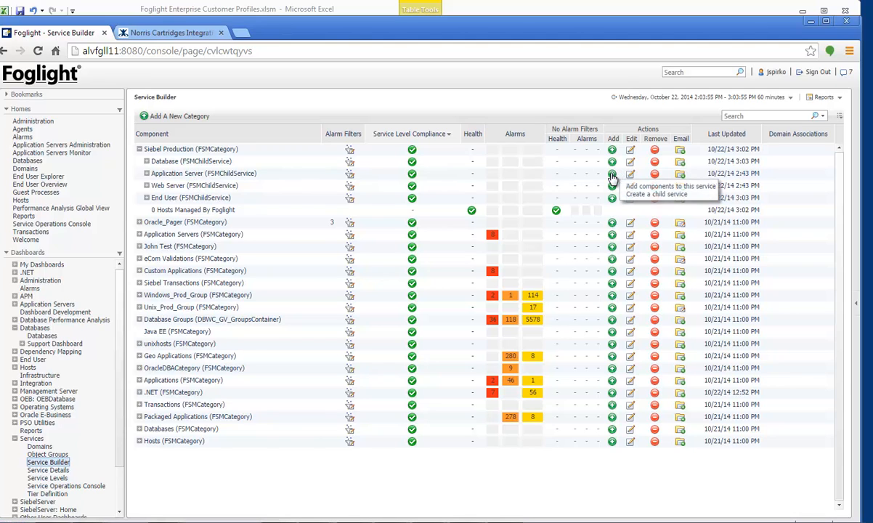
click(656, 187)
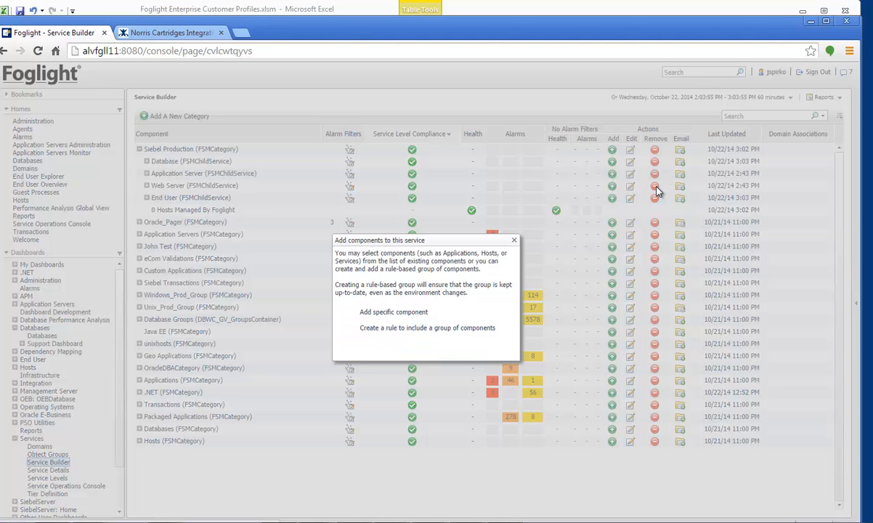
click(400, 314)
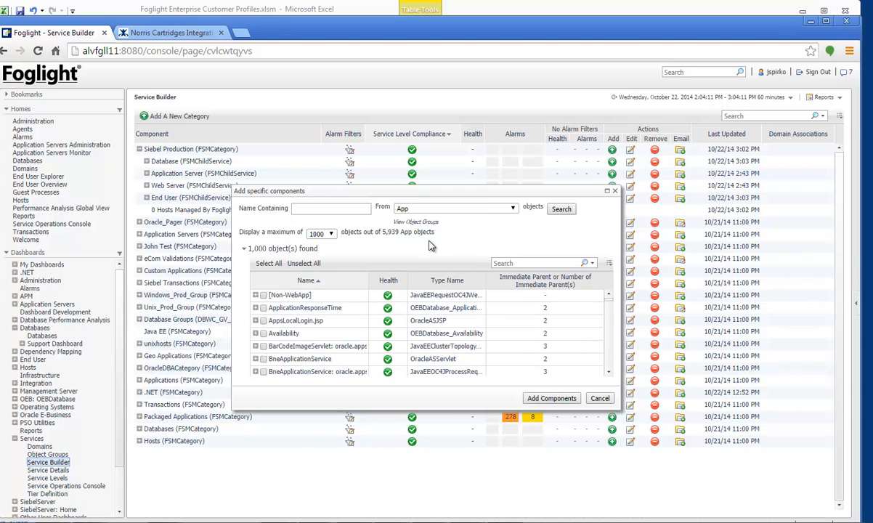
click(338, 209)
text(siebel)
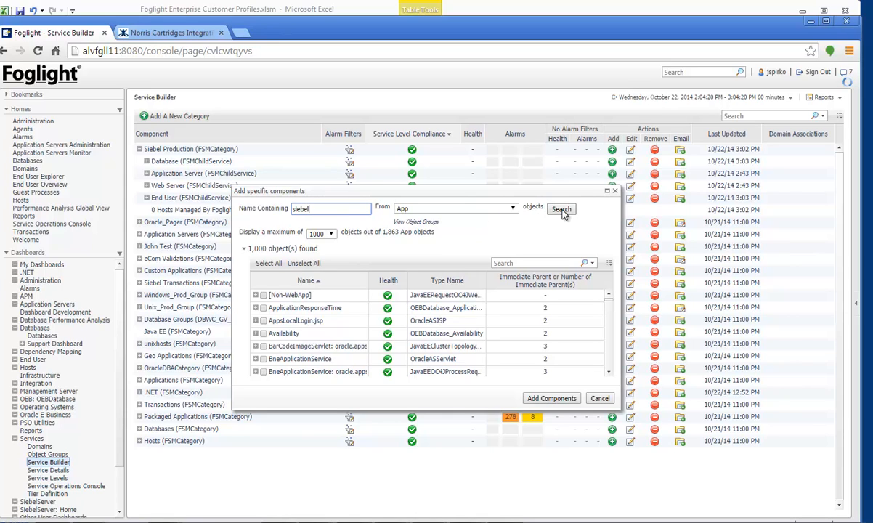
click(562, 210)
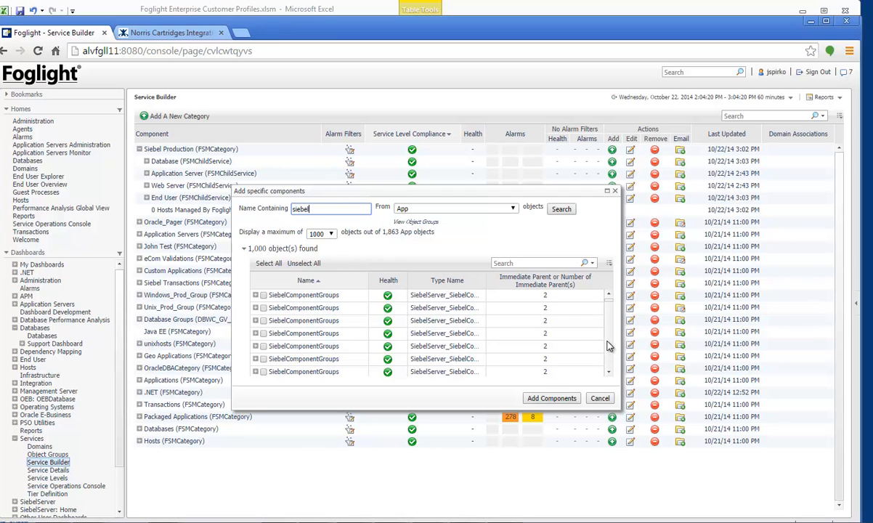
Step: Look through the siebel search results and their type names for the Siebel server agent objects
drag(609, 300, 610, 374)
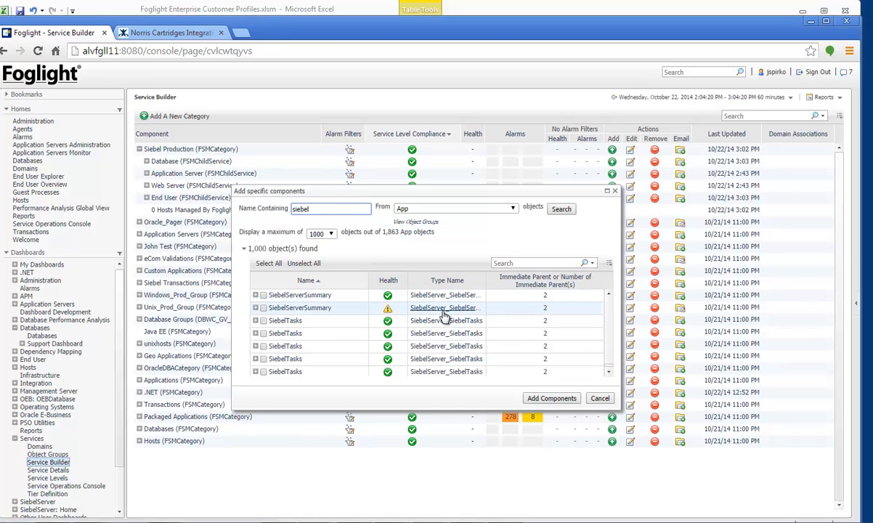
mouse_move(443, 315)
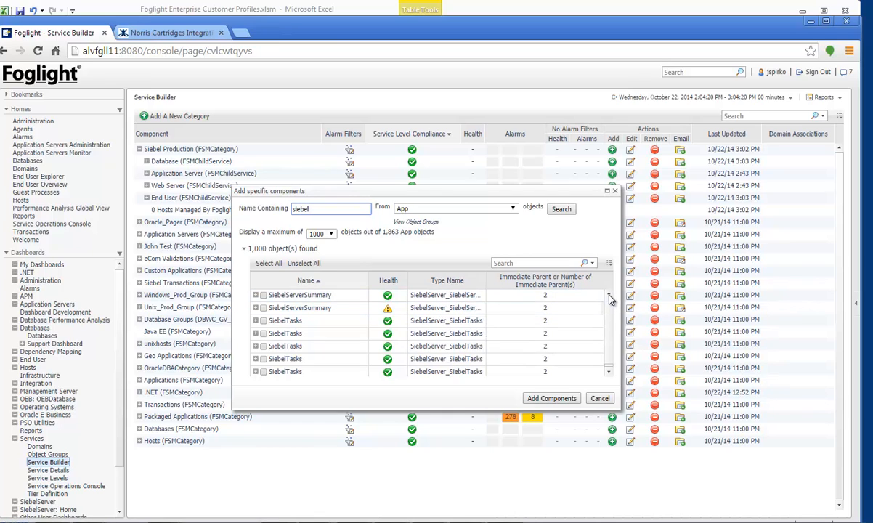
click(609, 295)
click(609, 295)
click(608, 295)
click(609, 295)
click(609, 295)
click(609, 295)
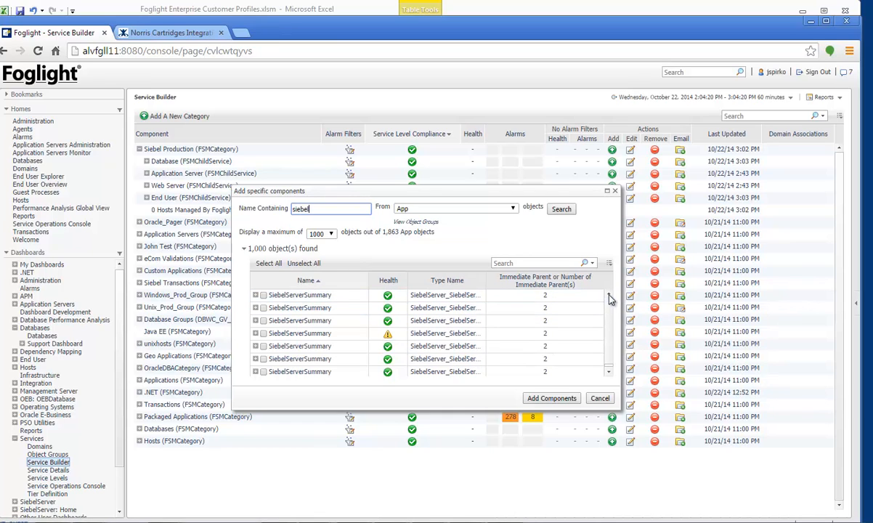
click(609, 295)
click(609, 295)
click(609, 295)
click(609, 295)
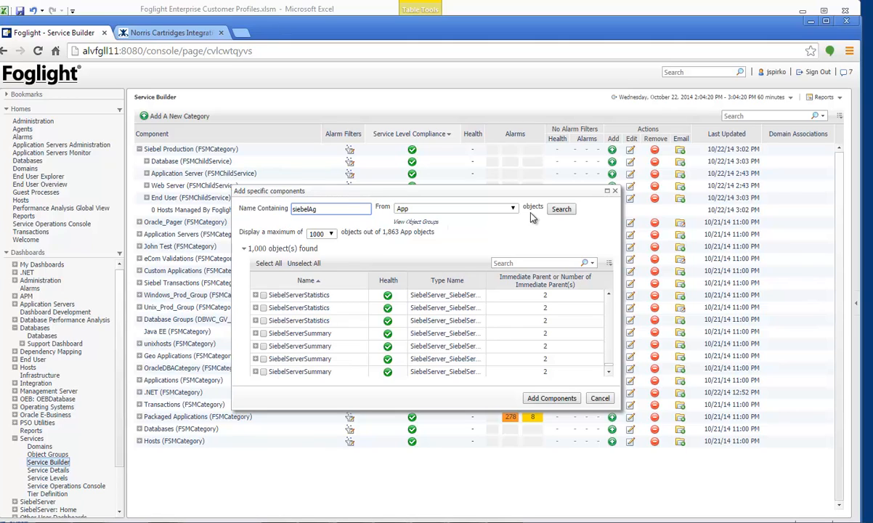
Step: Try siebelAg as the App object name filter, and search for siebelServer instead
click(561, 210)
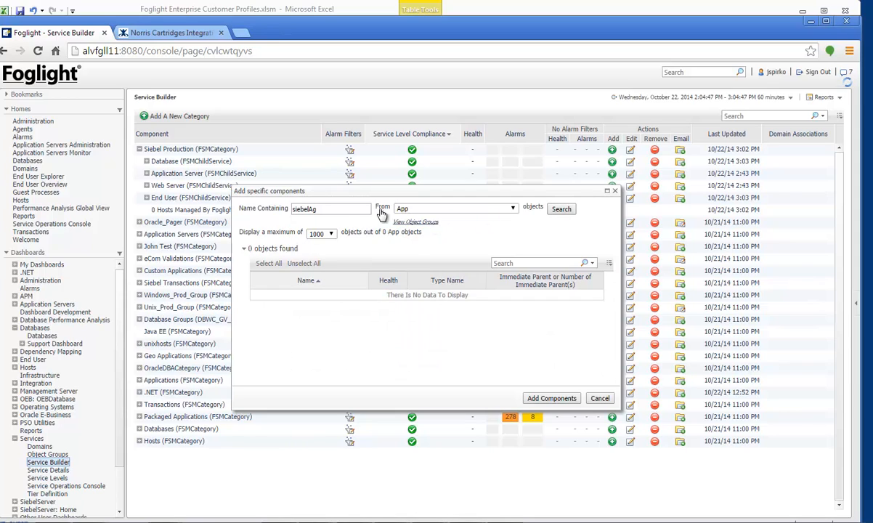
click(346, 209)
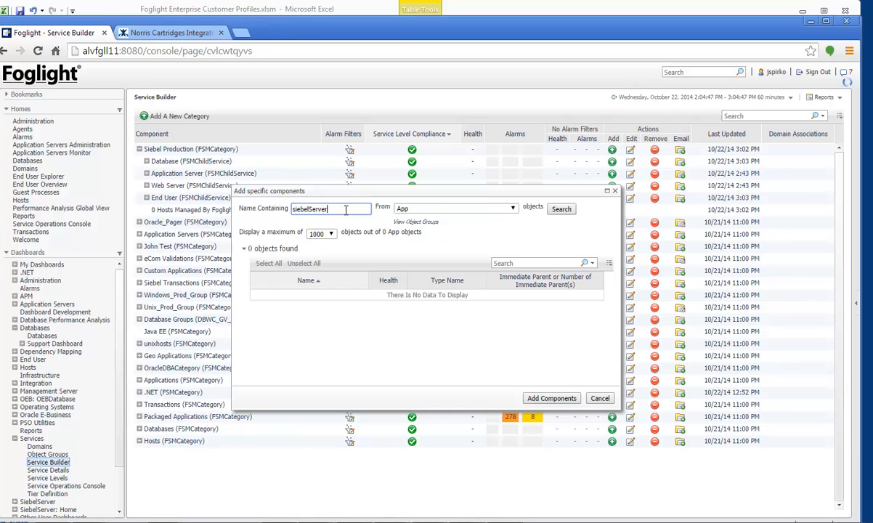
key(Return)
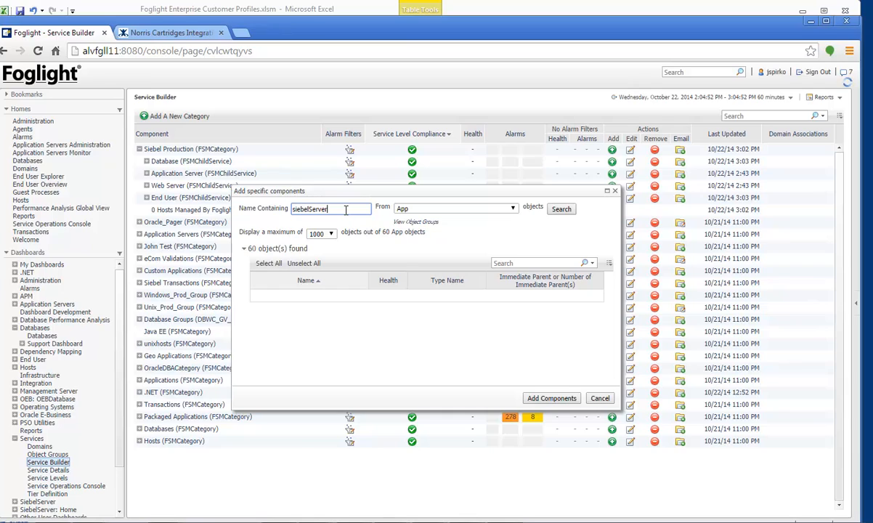
click(560, 210)
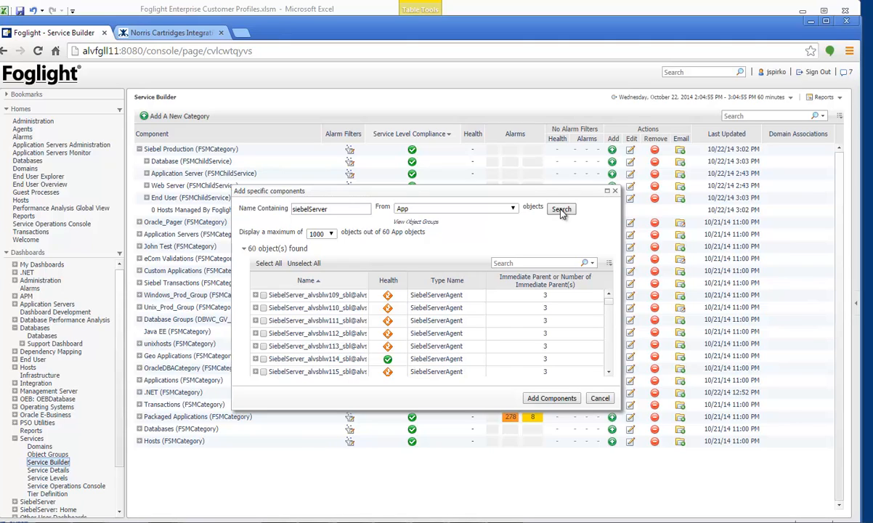
click(264, 307)
click(263, 320)
click(263, 332)
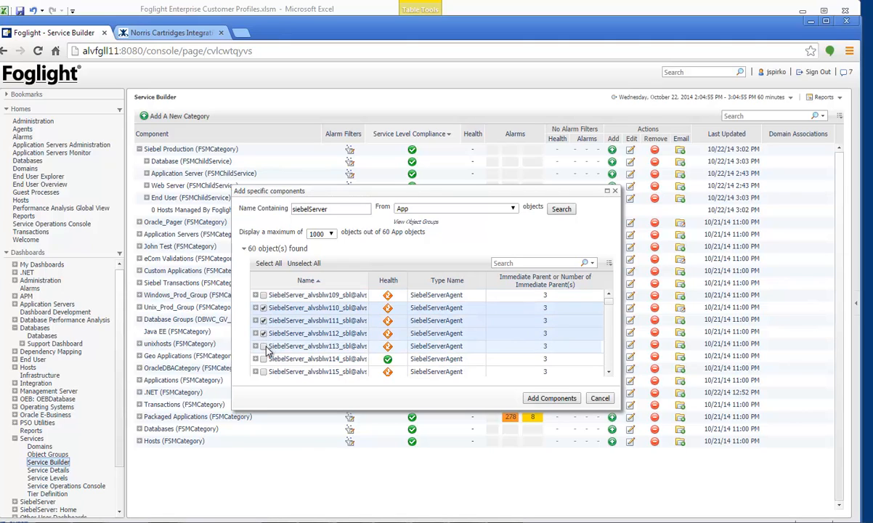
click(264, 346)
click(263, 358)
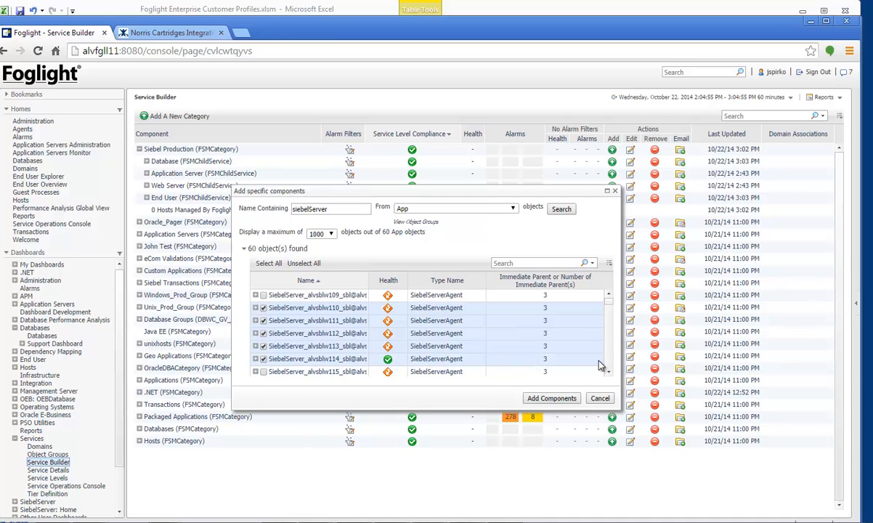
click(264, 295)
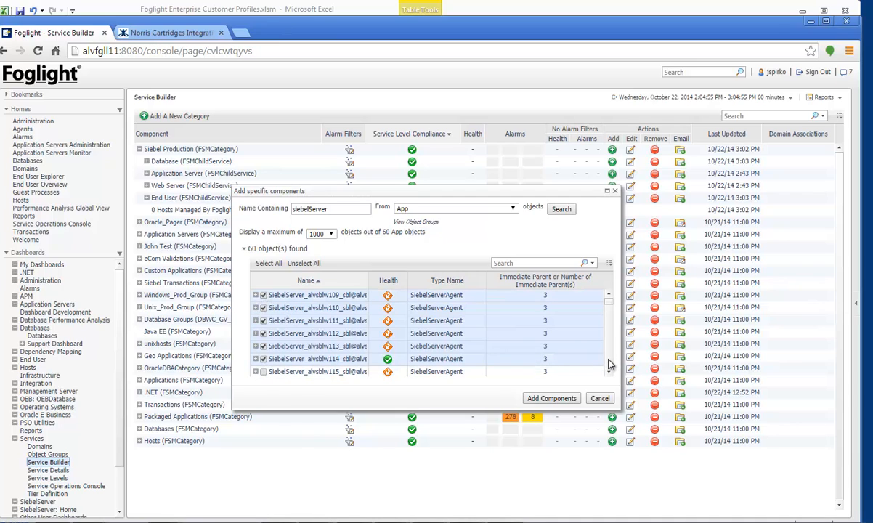
scroll(609, 363, down, 5)
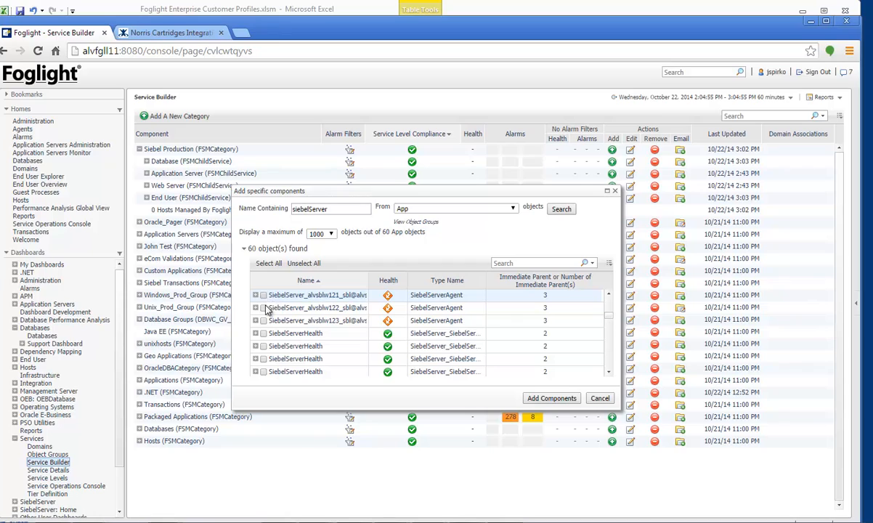
click(264, 295)
click(264, 308)
click(264, 320)
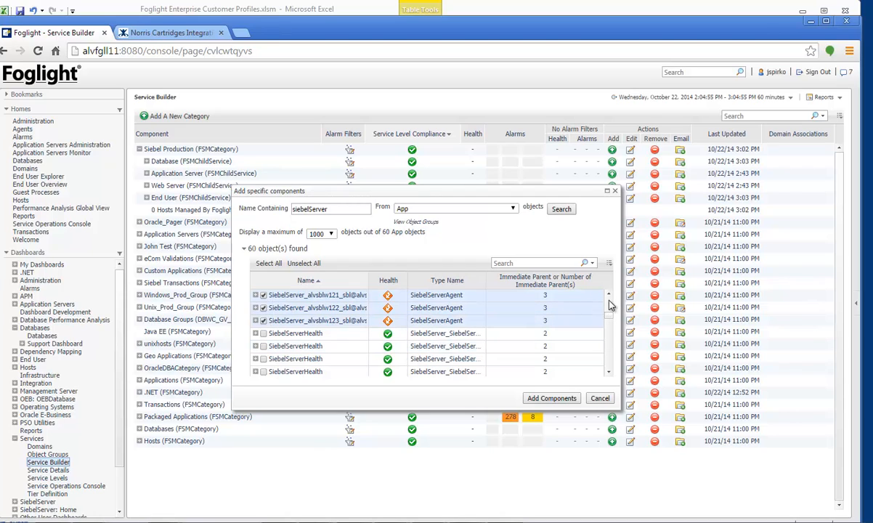
scroll(574, 291, up, 3)
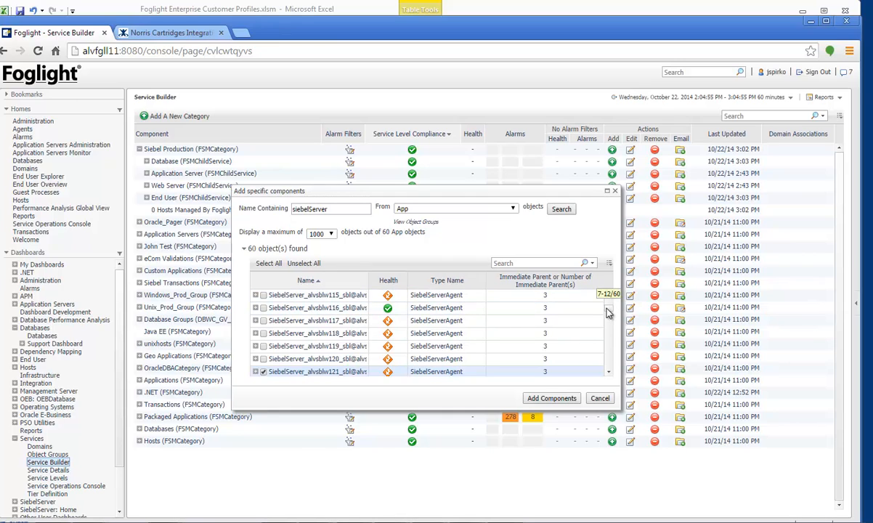
scroll(570, 289, up, 3)
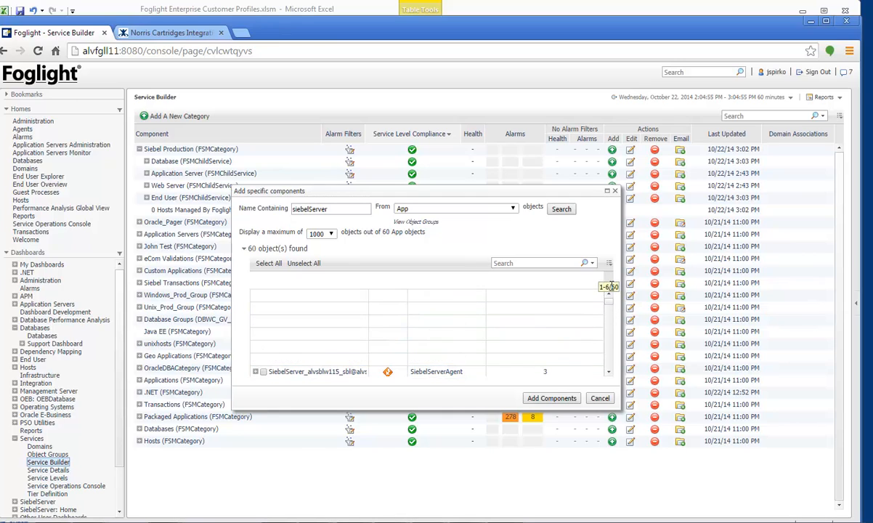
click(298, 263)
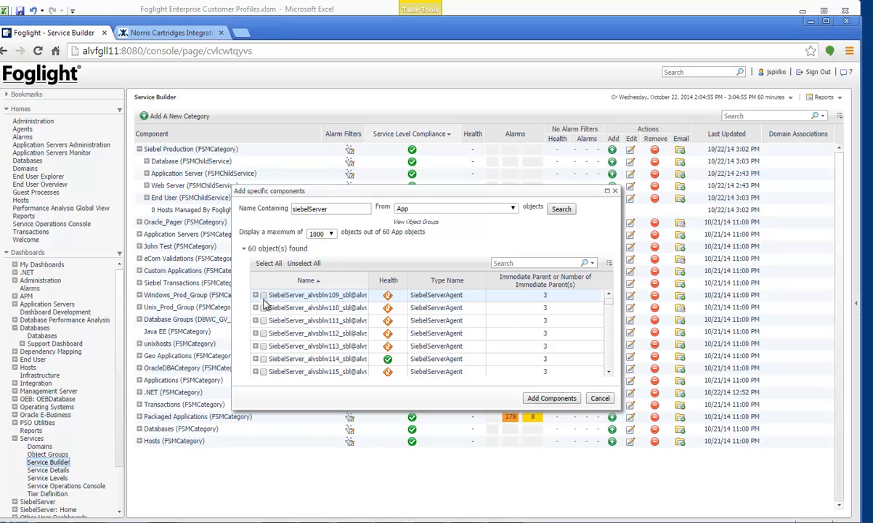
Step: Select the SiebelServer agents alvsblw109 through alvsblw117 and add them to the Application Server service
click(263, 295)
click(263, 308)
click(262, 321)
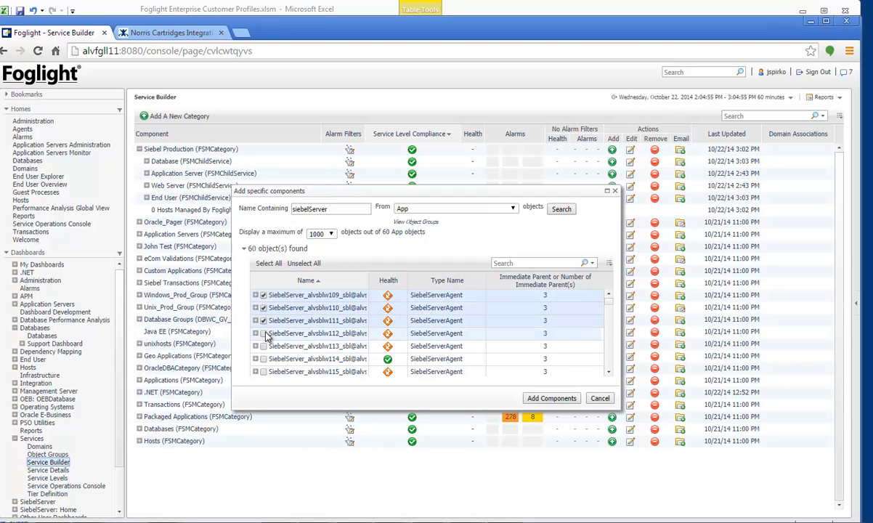
click(263, 333)
click(263, 346)
click(263, 359)
click(263, 371)
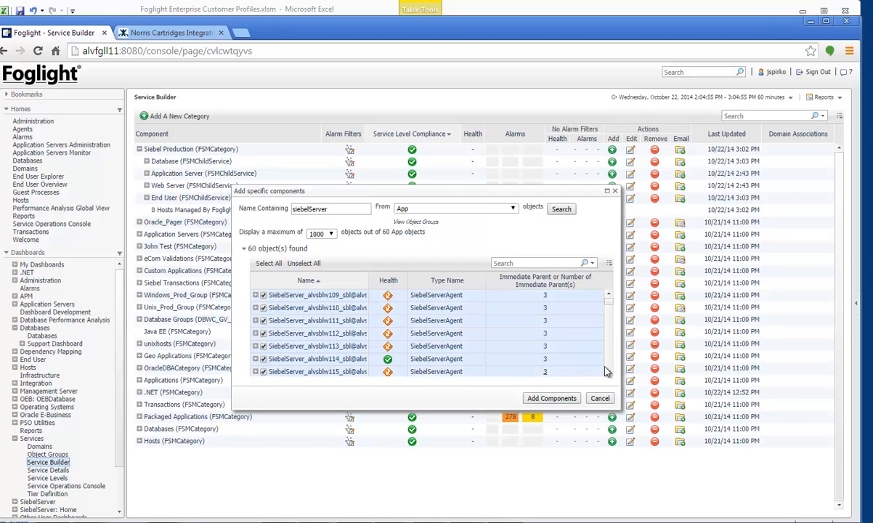
click(609, 375)
click(609, 375)
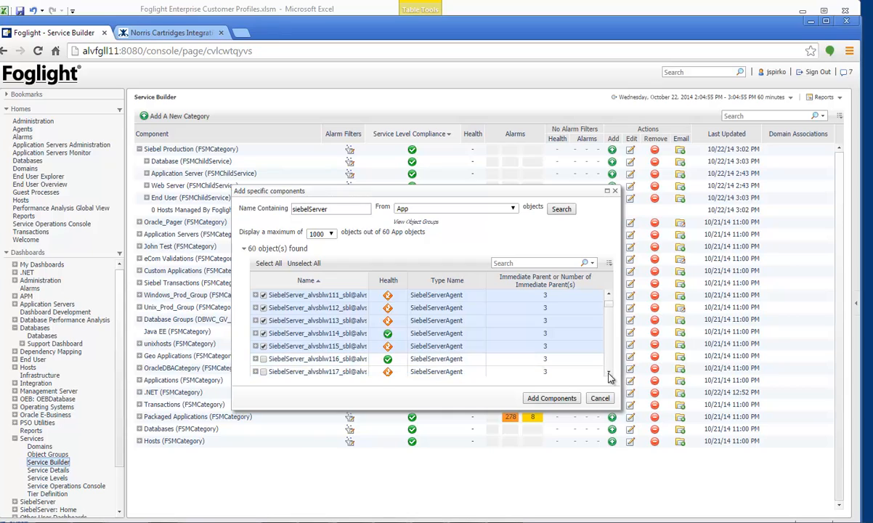
click(263, 358)
click(263, 371)
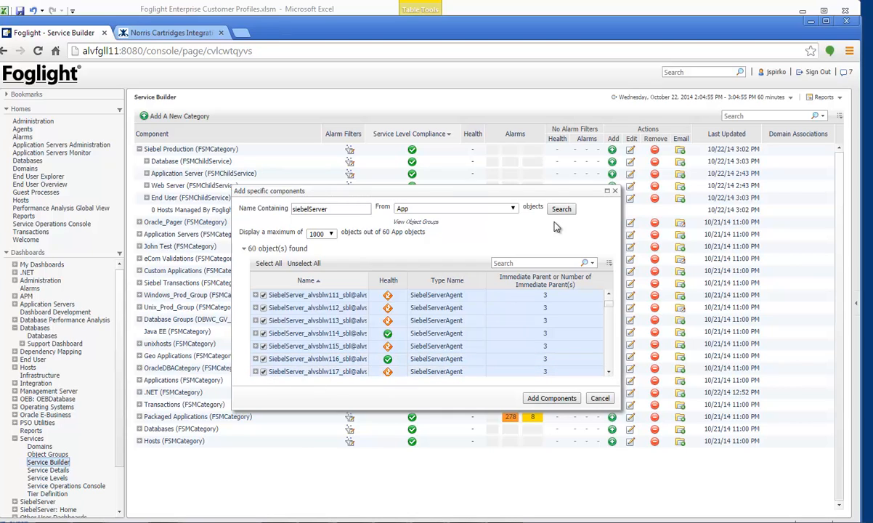
click(552, 401)
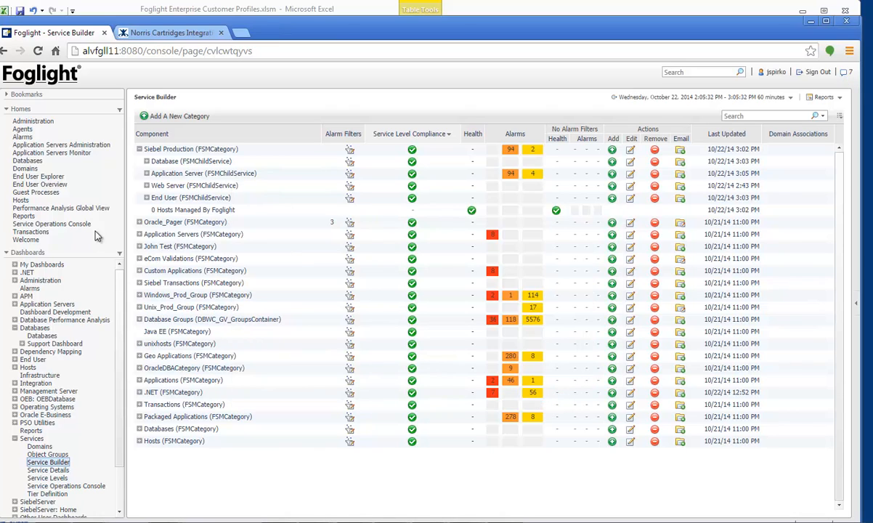
Step: Start adding specific components to Siebel Production's Web Server service and search Hosts objects for sblw
click(147, 186)
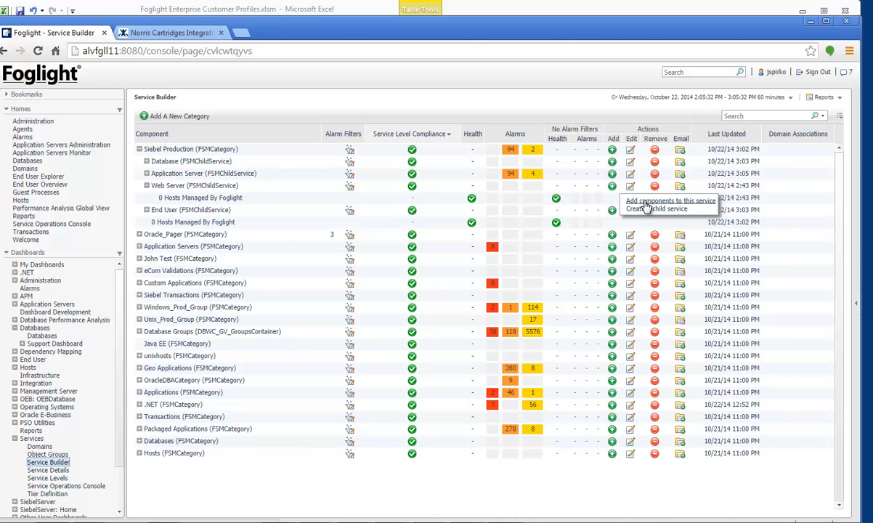
click(646, 207)
click(392, 311)
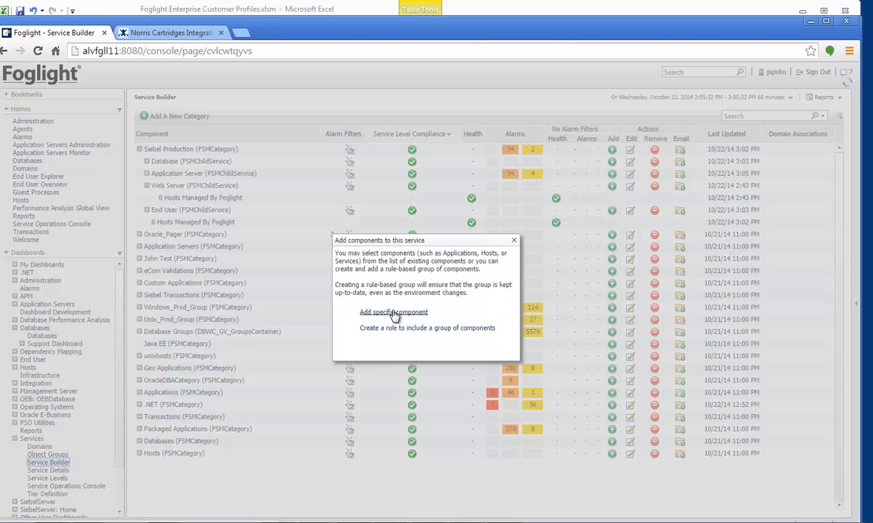
click(468, 209)
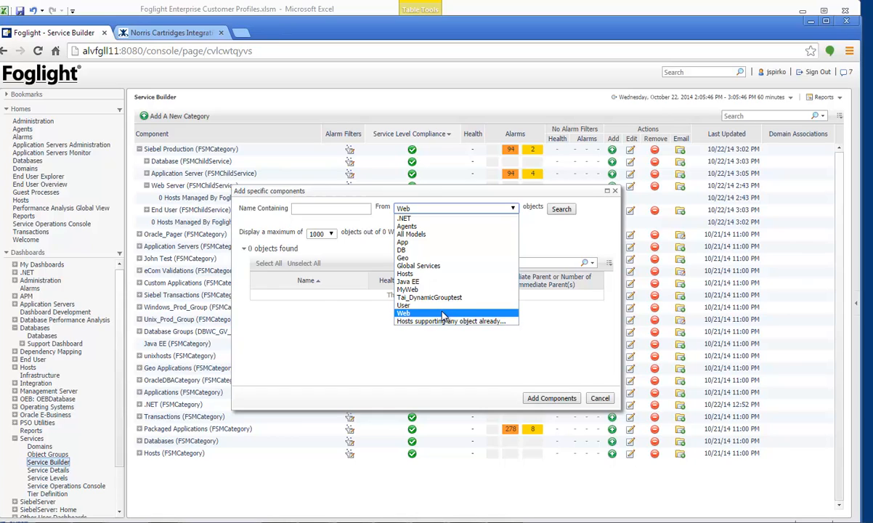
click(435, 274)
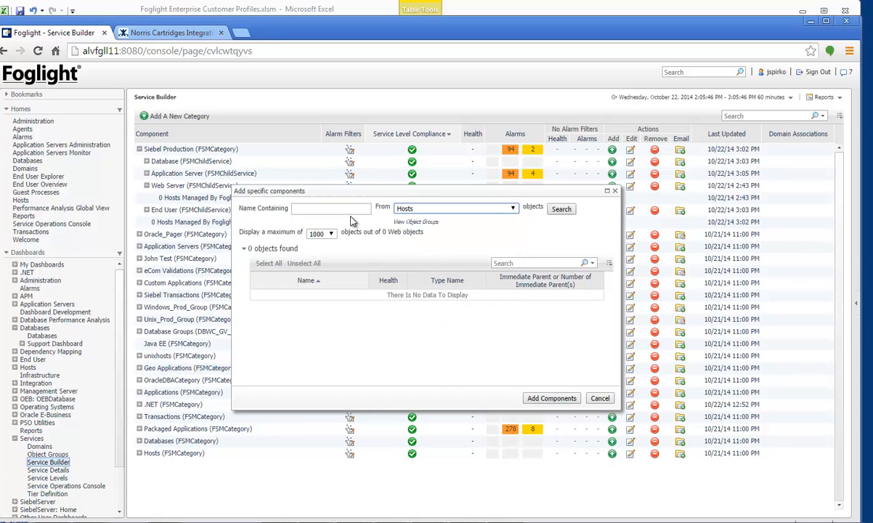
click(562, 209)
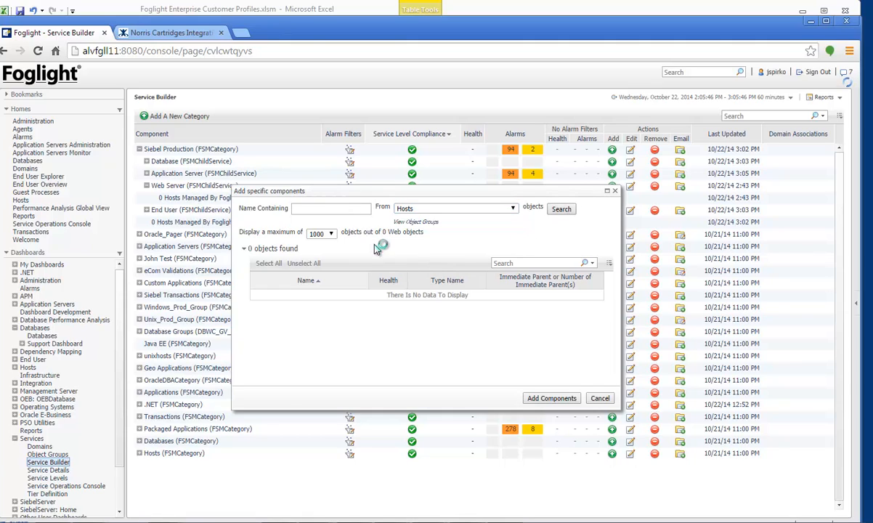
click(333, 209)
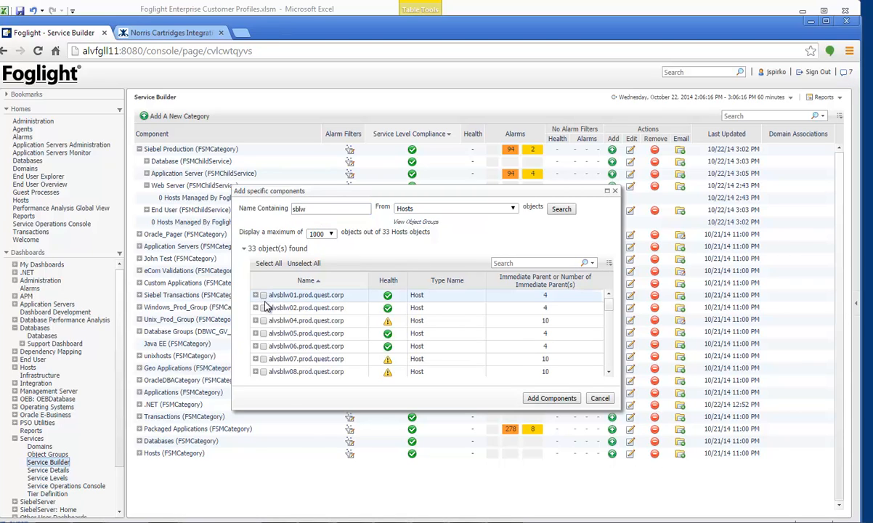
Step: Select the hosts alvsblw01, alvsblw02, alvsblw04 and alvsblw05 and add them to the Web Server service
click(263, 295)
click(263, 307)
click(263, 320)
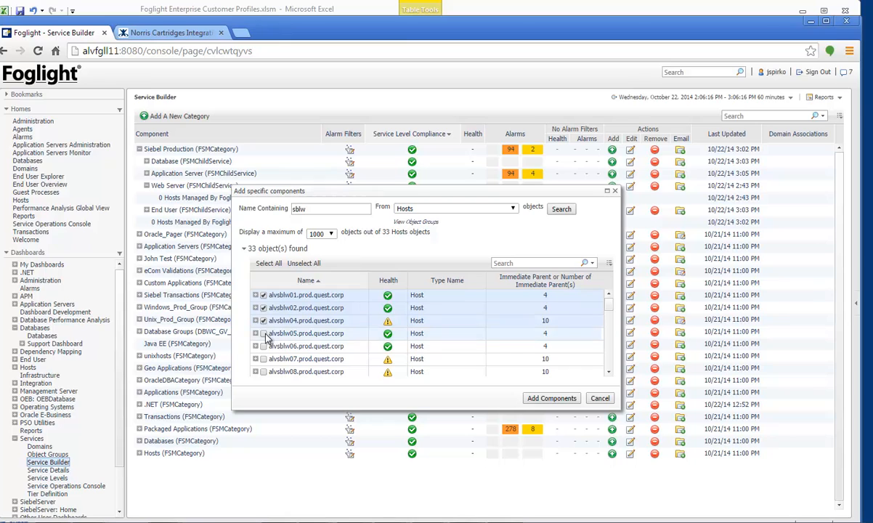
click(263, 333)
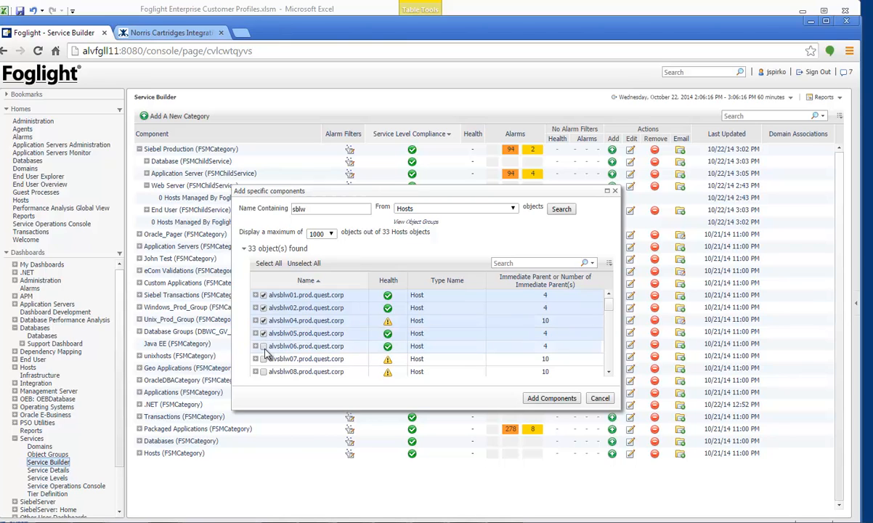
click(541, 398)
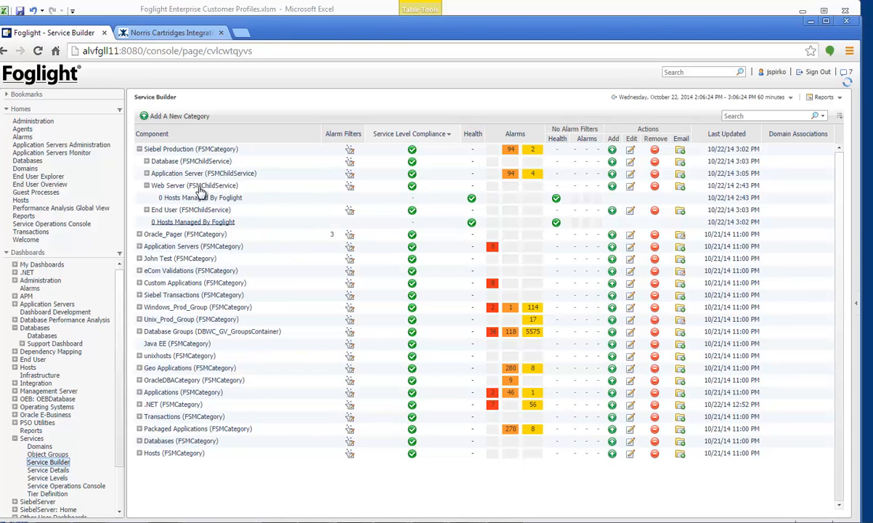
Step: Check and collapse Siebel Production's Web Server hosts, and view Siebel Production's dependencies in the Service Operations Console
click(147, 185)
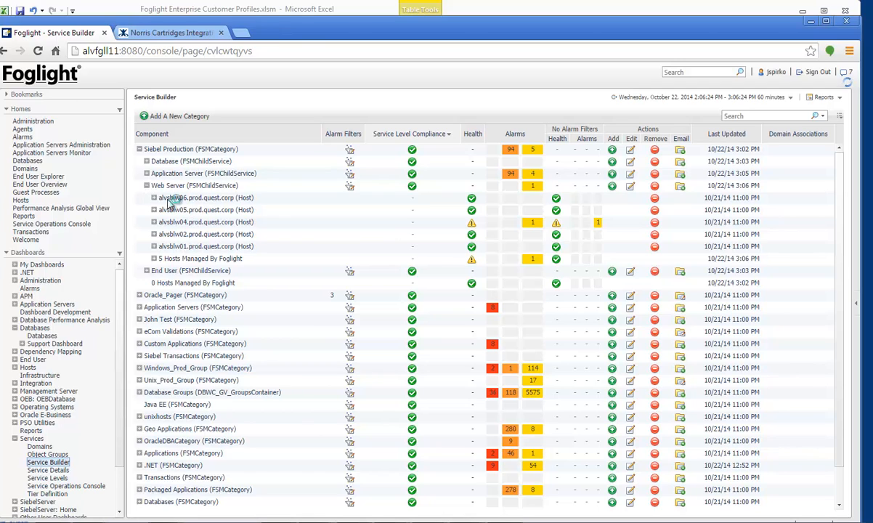
click(59, 486)
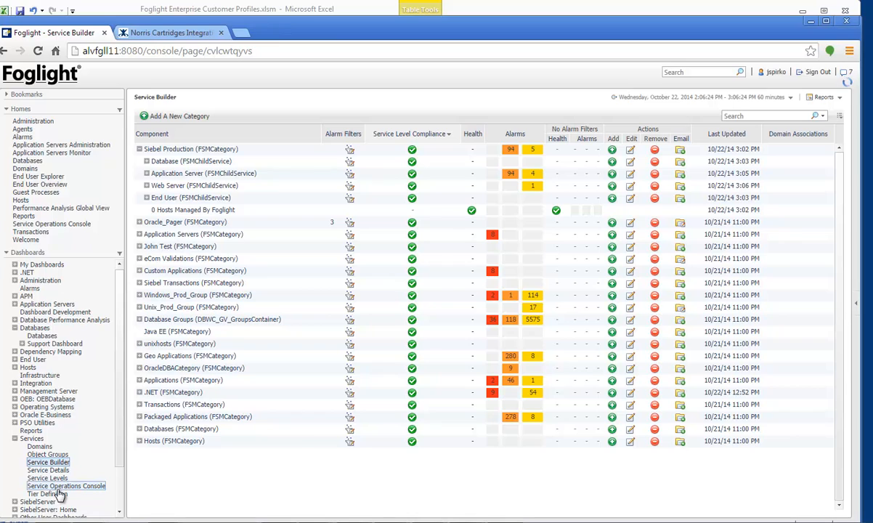
click(62, 494)
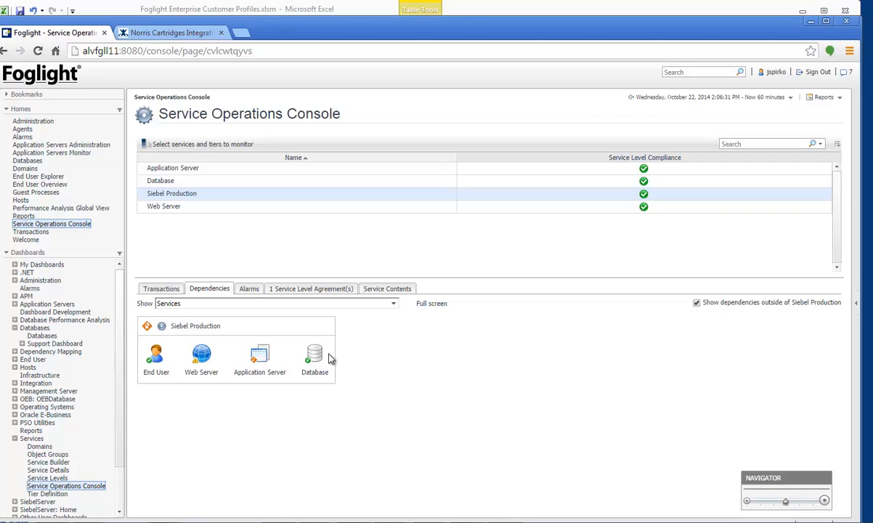
Step: Open Edit Service Dependencies from Dependency Mapping Administration
click(14, 438)
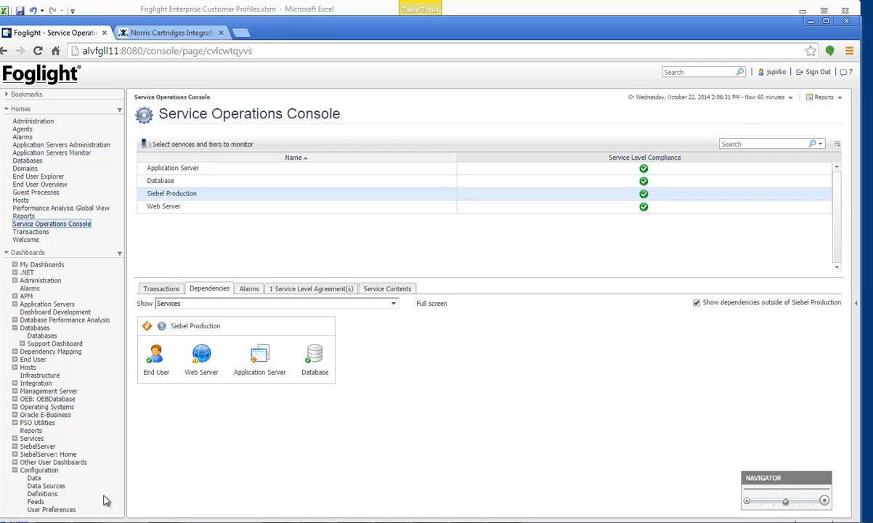
click(14, 471)
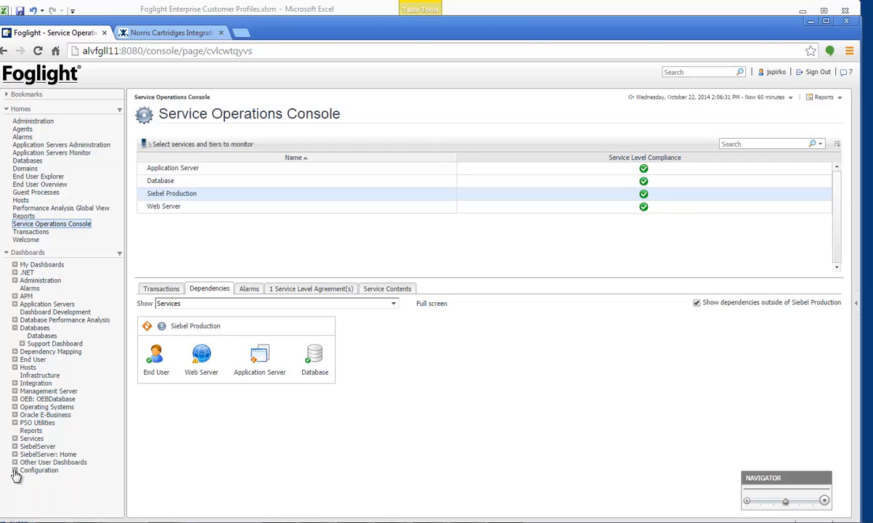
click(15, 352)
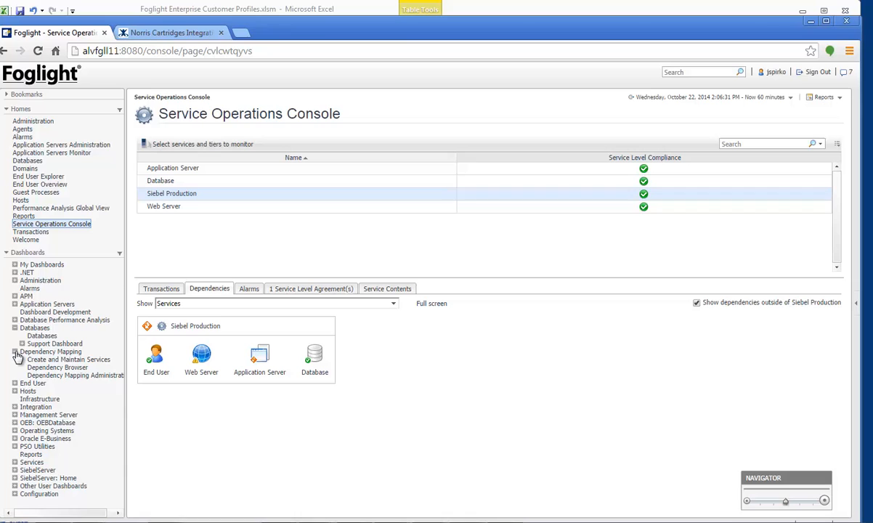
click(54, 375)
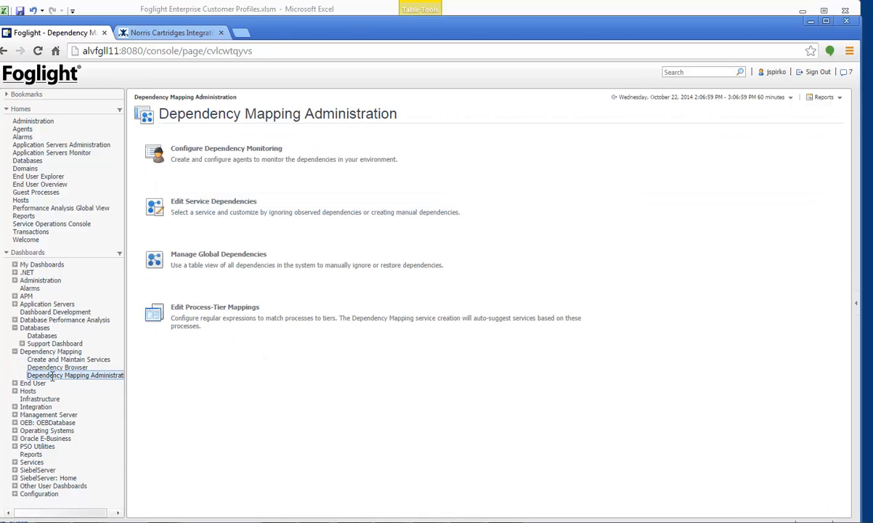
click(209, 202)
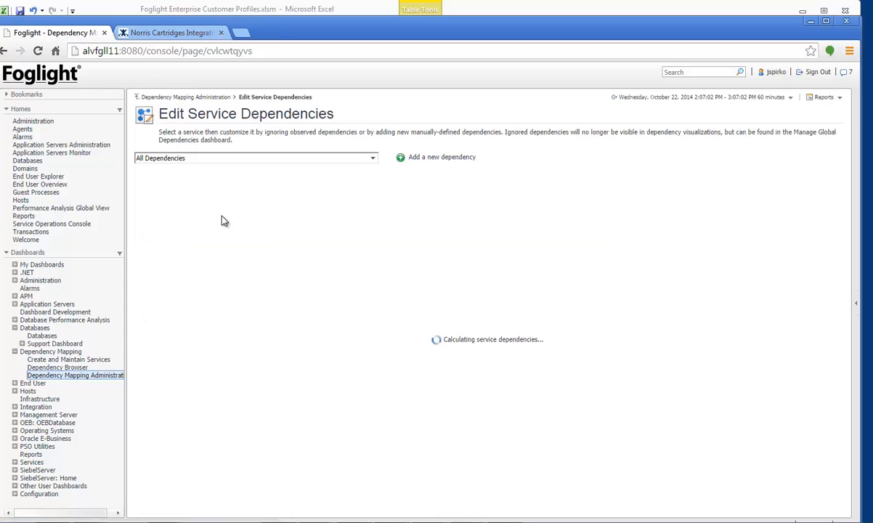
Step: Choose Siebel Production as the service whose dependencies are edited
click(371, 160)
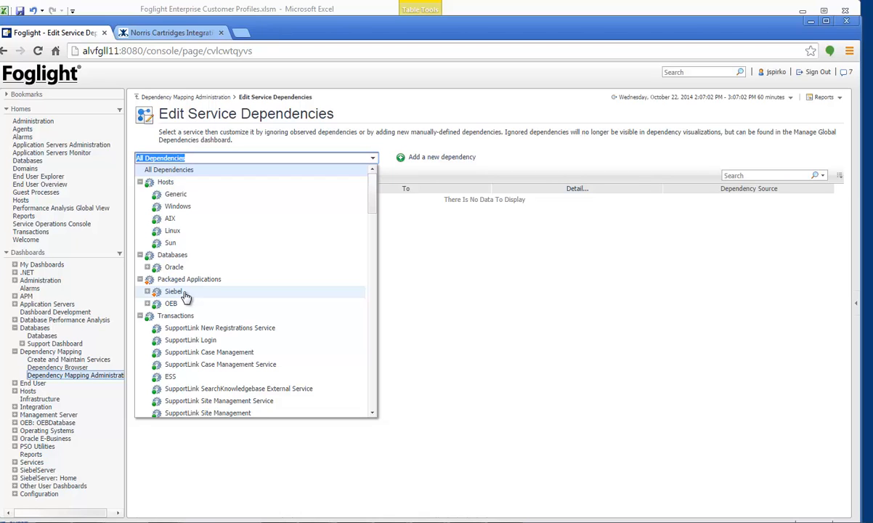
scroll(312, 349, down, 3)
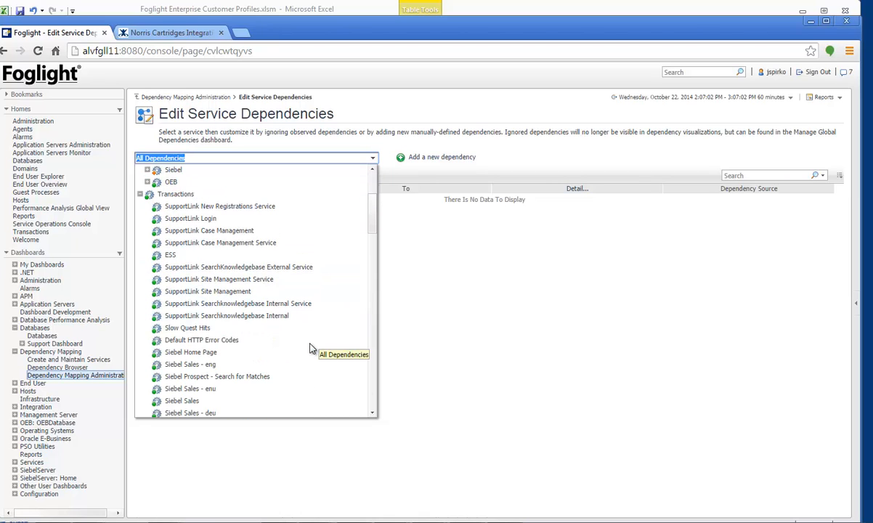
scroll(362, 366, down, 1)
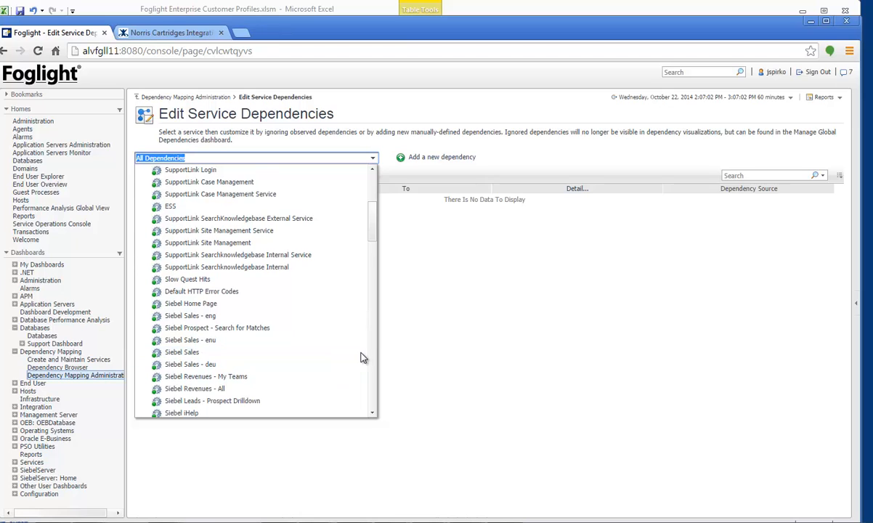
scroll(361, 356, down, 1)
drag(372, 230, 368, 403)
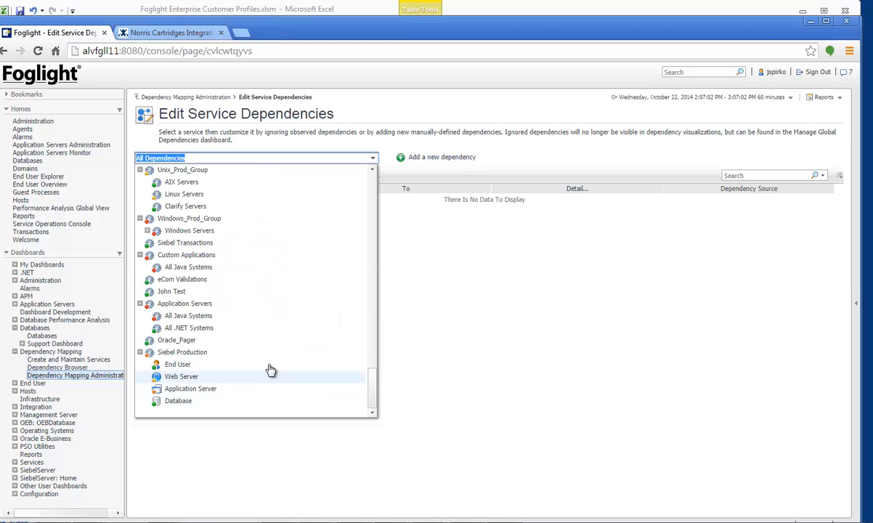
click(191, 353)
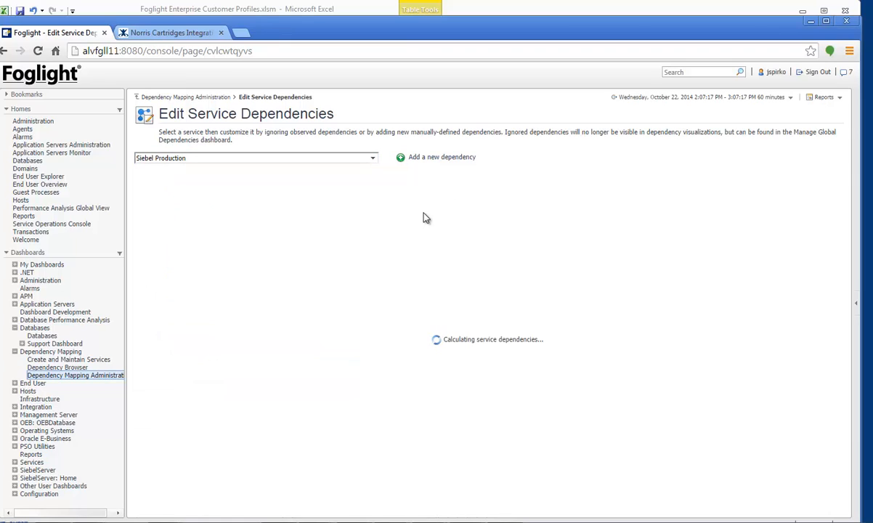
Step: Start adding manual dependencies and define the first one as End User depends on Web Server
click(438, 162)
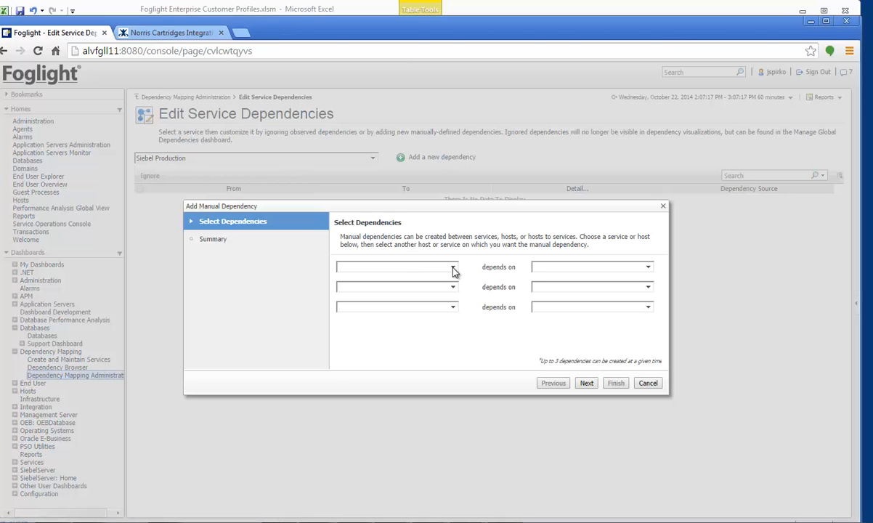
click(454, 267)
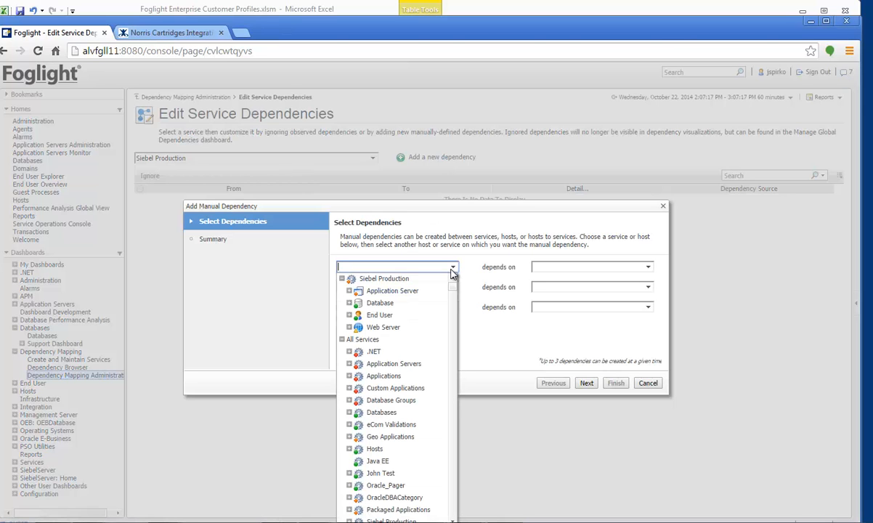
click(387, 316)
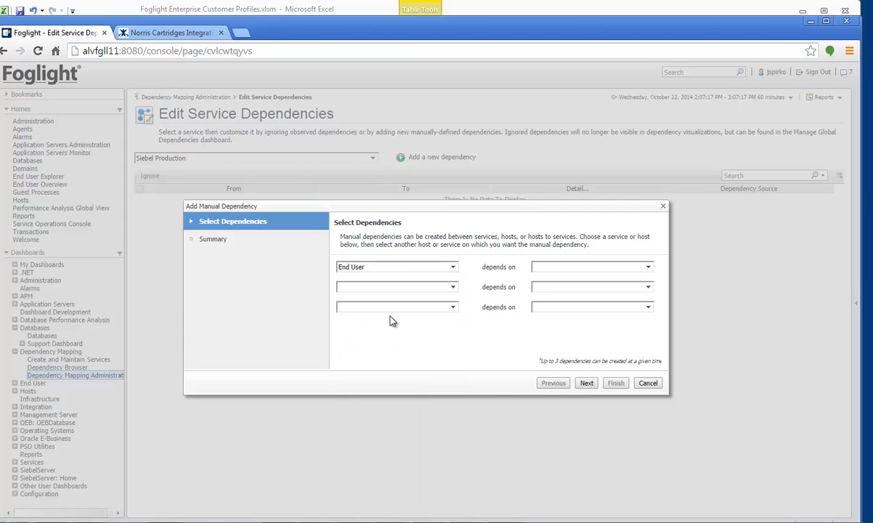
click(649, 267)
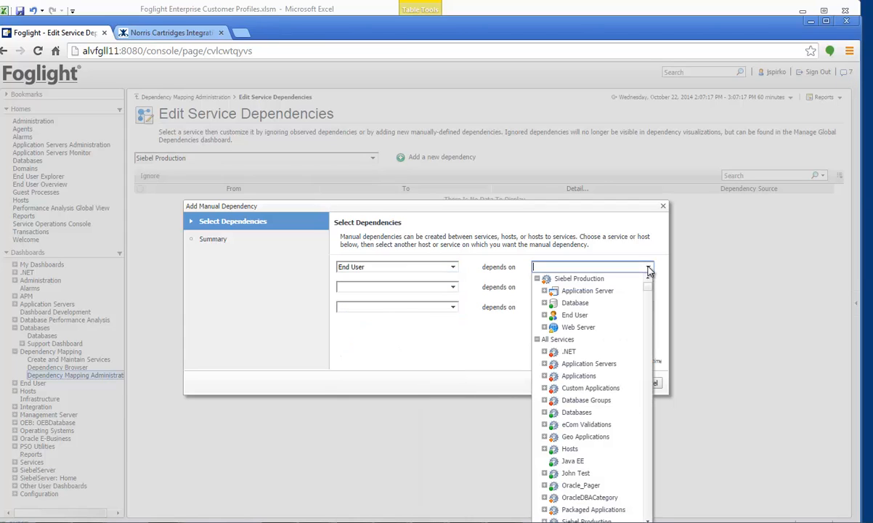
click(592, 328)
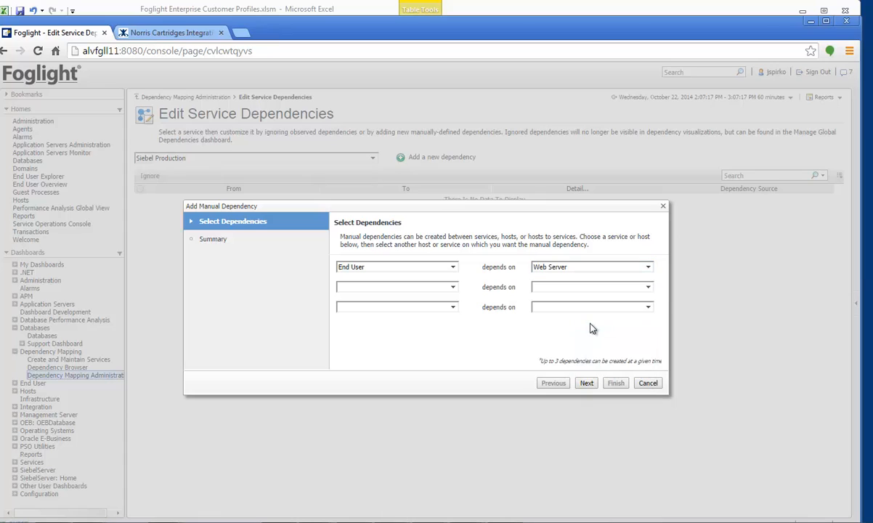
Step: Define the second manual dependency as Web Server depends on Application Server
click(452, 288)
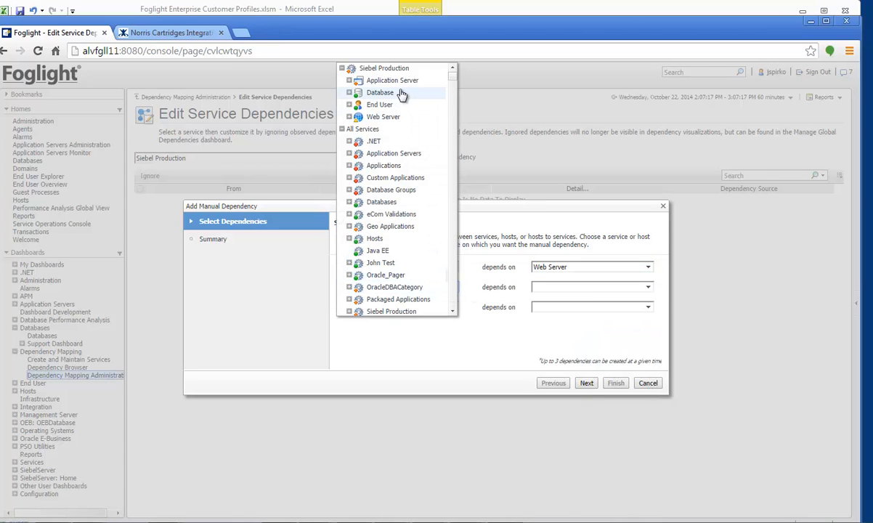
click(411, 117)
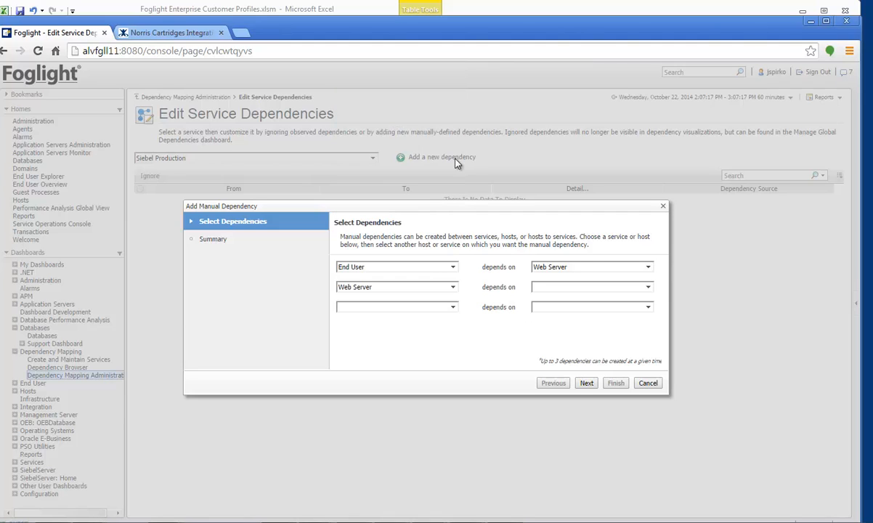
click(648, 290)
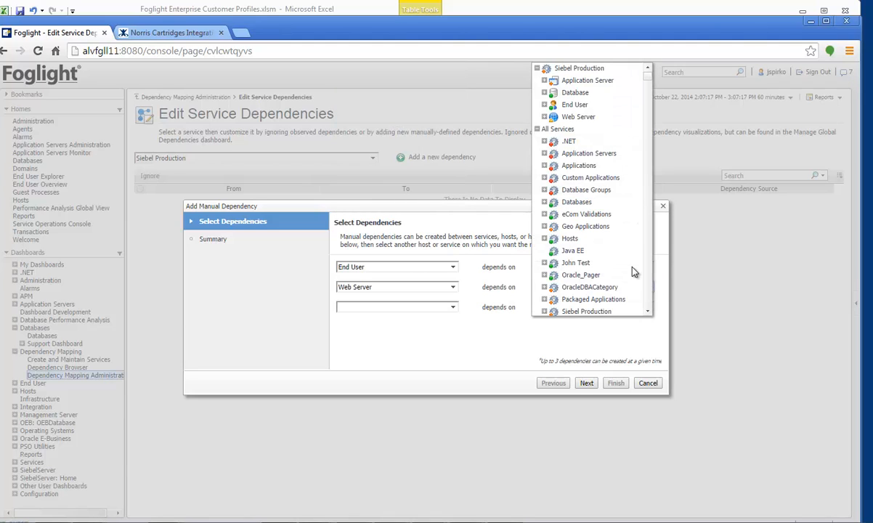
click(588, 80)
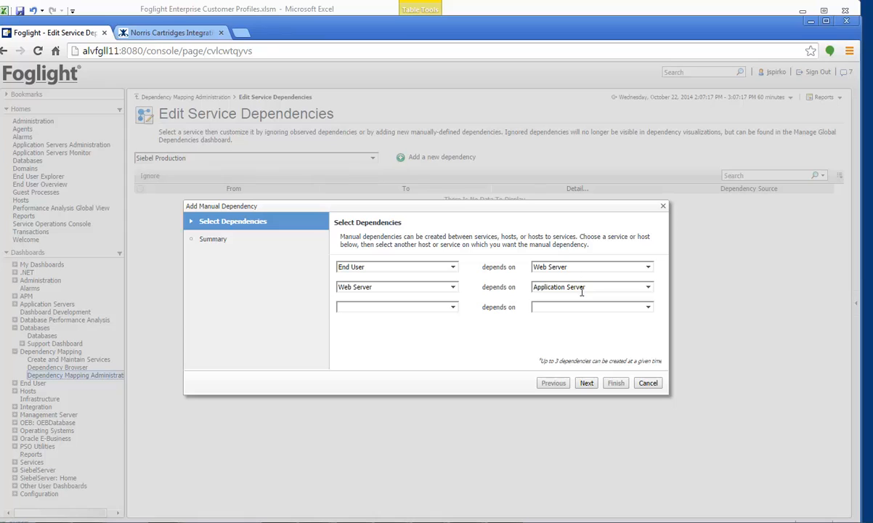
Step: Define the third manual dependency as Application Server depends on Database, and finish creating the dependencies
click(452, 308)
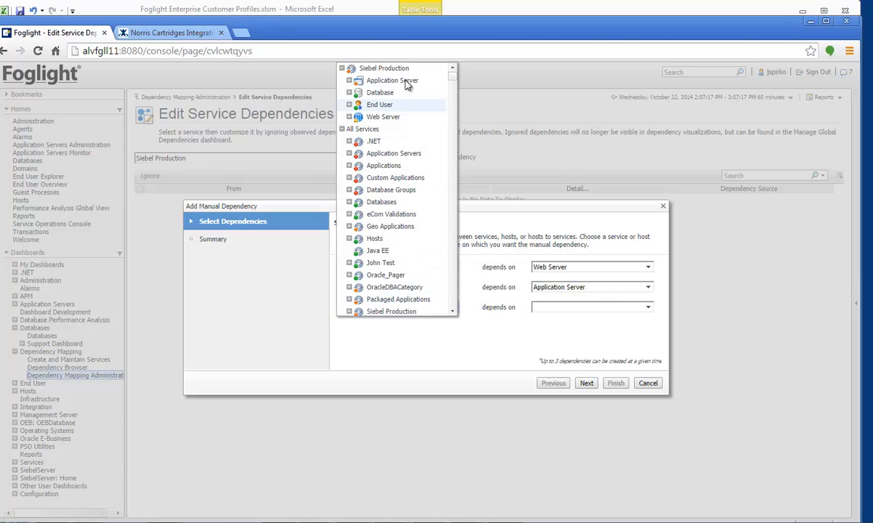
click(407, 81)
click(650, 309)
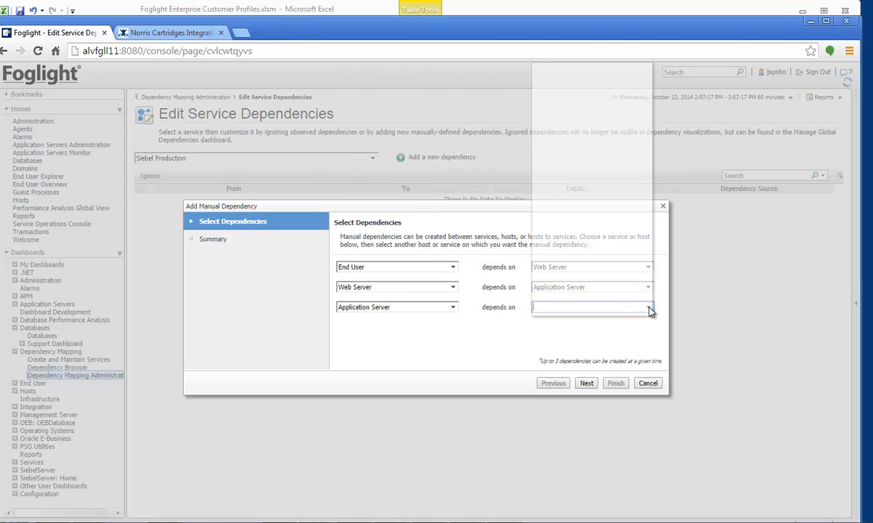
click(588, 97)
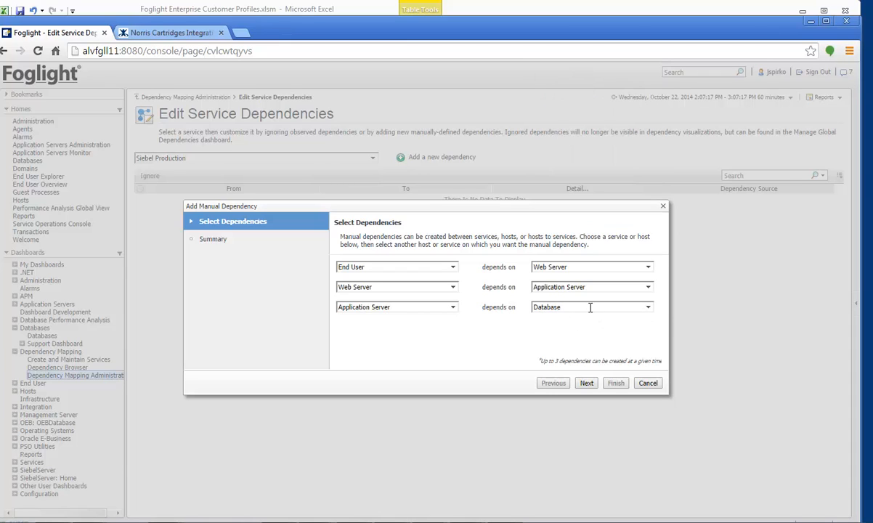
click(587, 383)
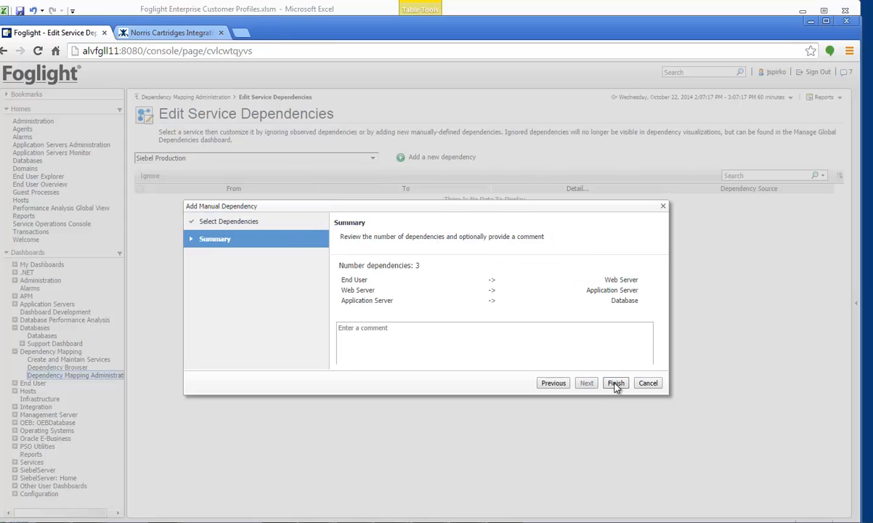
click(615, 384)
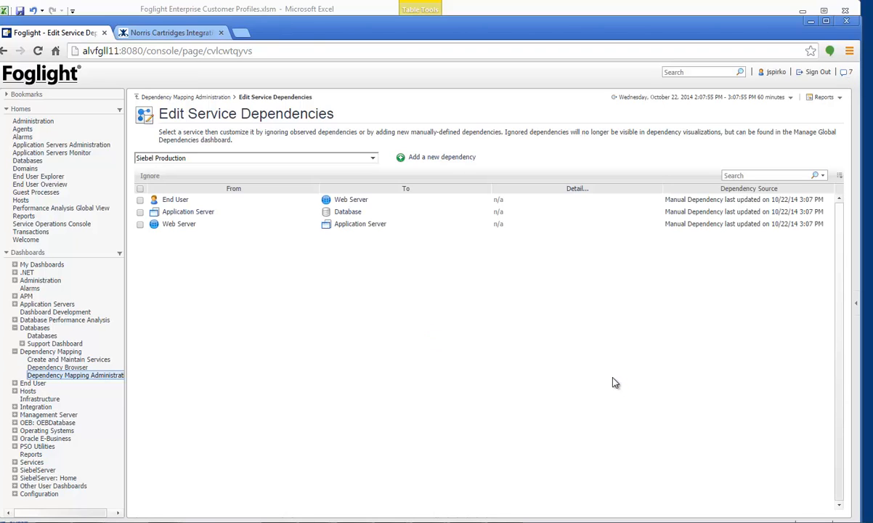
Step: From Siebel Production's dependency map in the Service Operations Console, drill through Database and host alvsblu01 into the ALVSBLU01-SBLPRD instance's performance
click(43, 224)
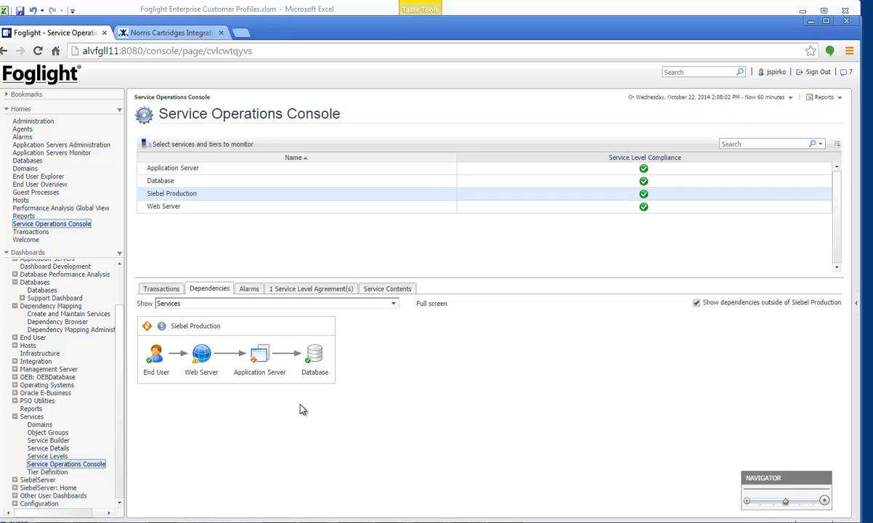
click(314, 353)
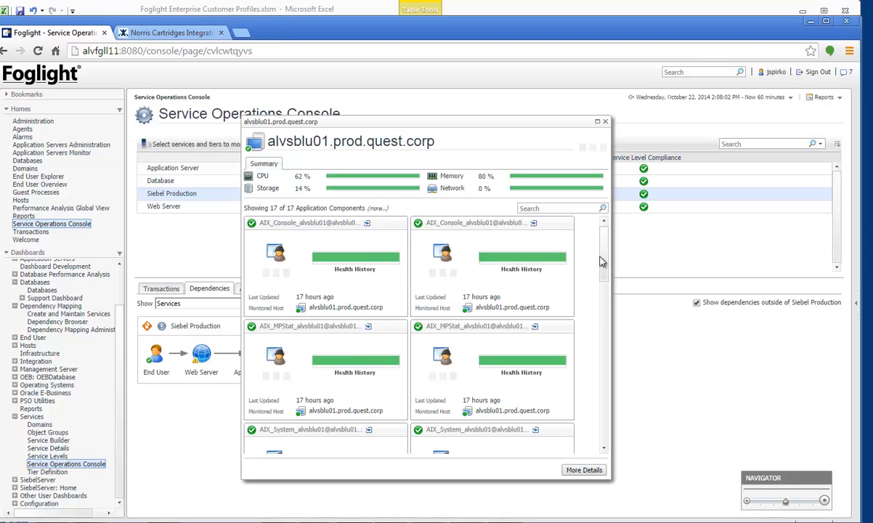
drag(602, 259, 557, 289)
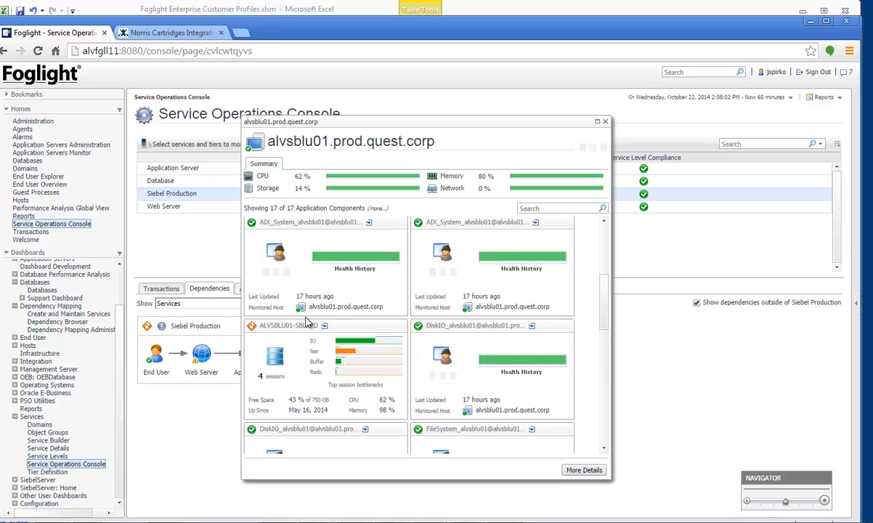
click(285, 327)
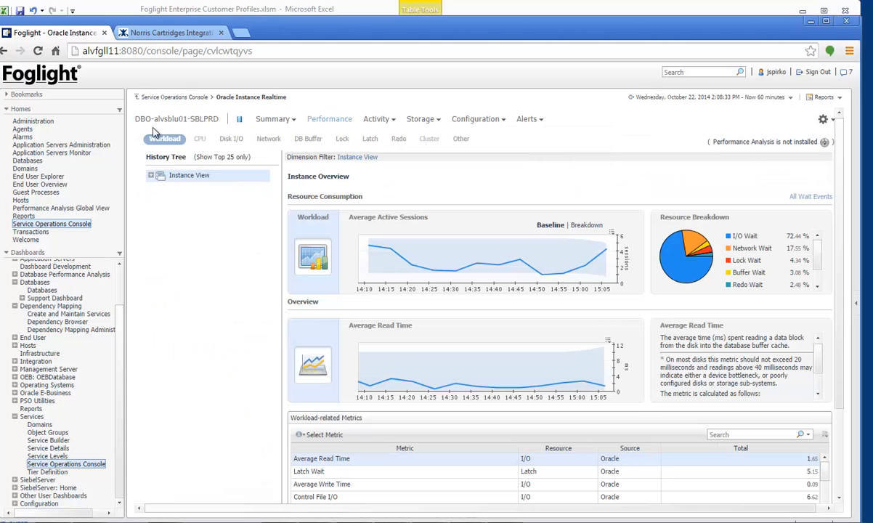
Step: Return to the Service Operations Console, review alvsblu01's application components again, and close the host and Database details
click(189, 101)
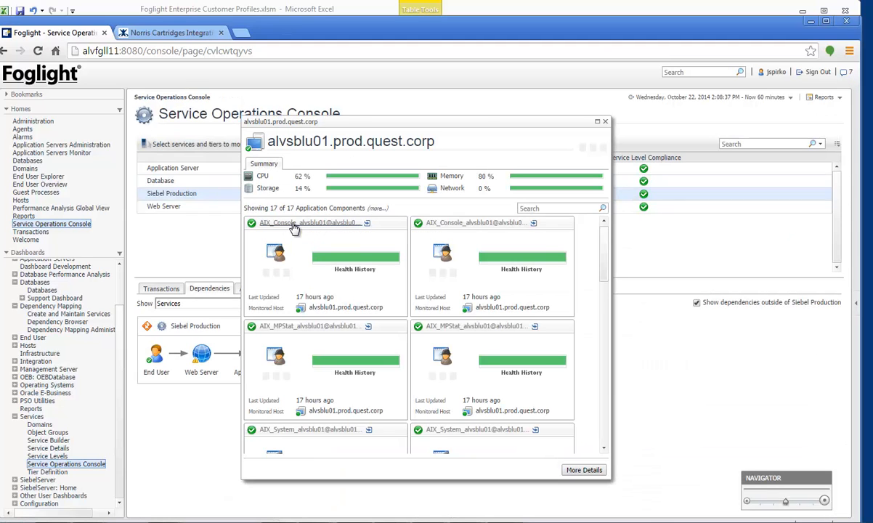
scroll(276, 327, down, 3)
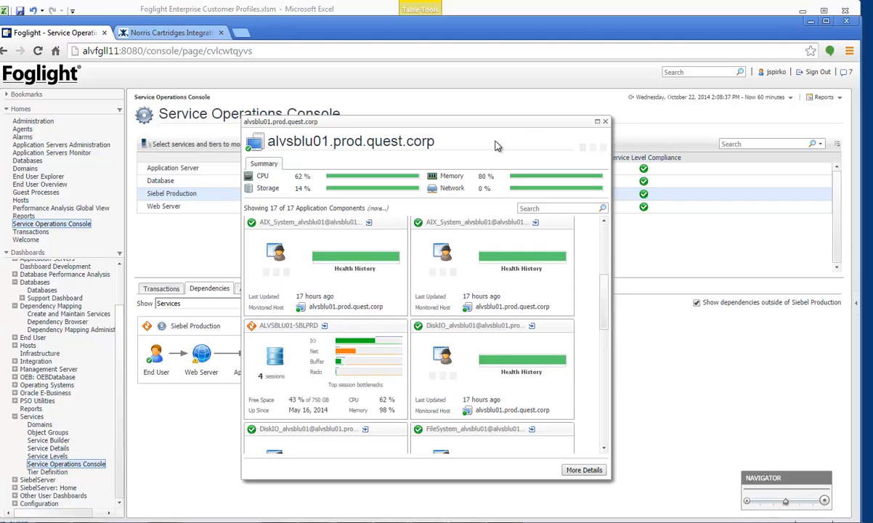
click(604, 122)
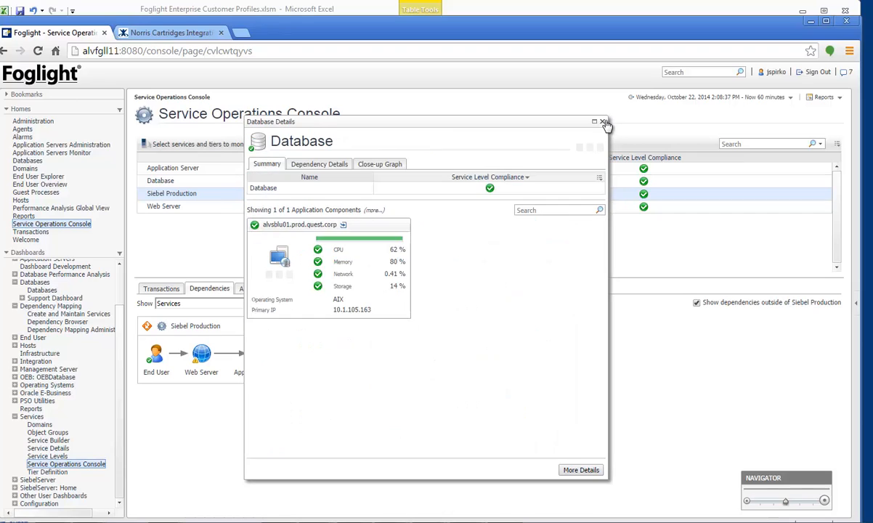
click(604, 122)
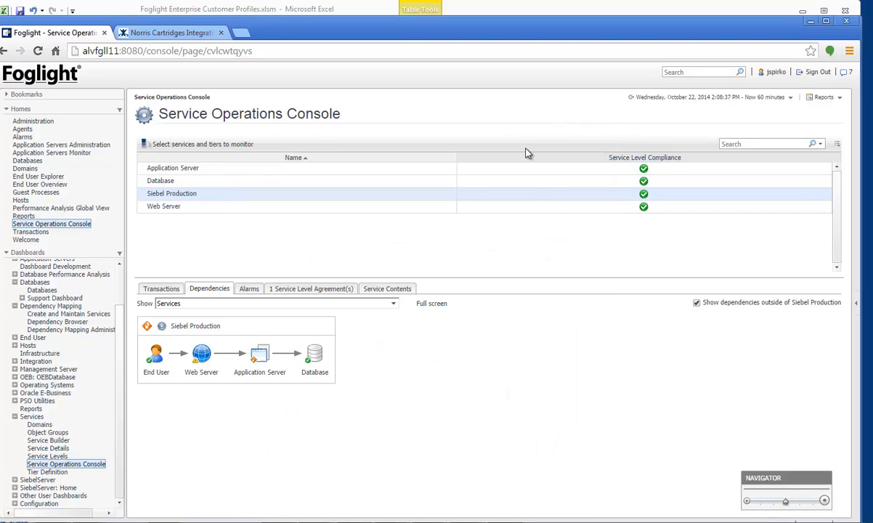
Step: Open the Application Server tier details from the dependency map, inspect the alvsblw113 SiebelServer agent's browser page, and return to the console
click(260, 356)
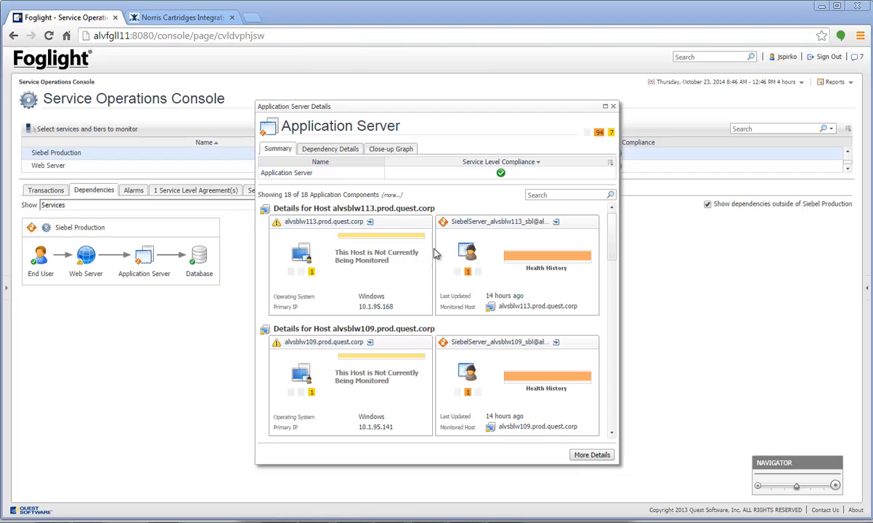
click(479, 224)
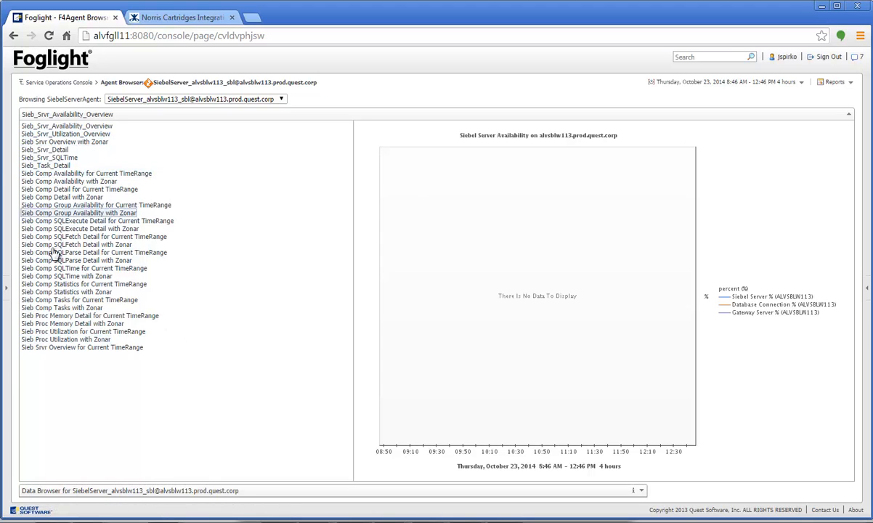
click(59, 84)
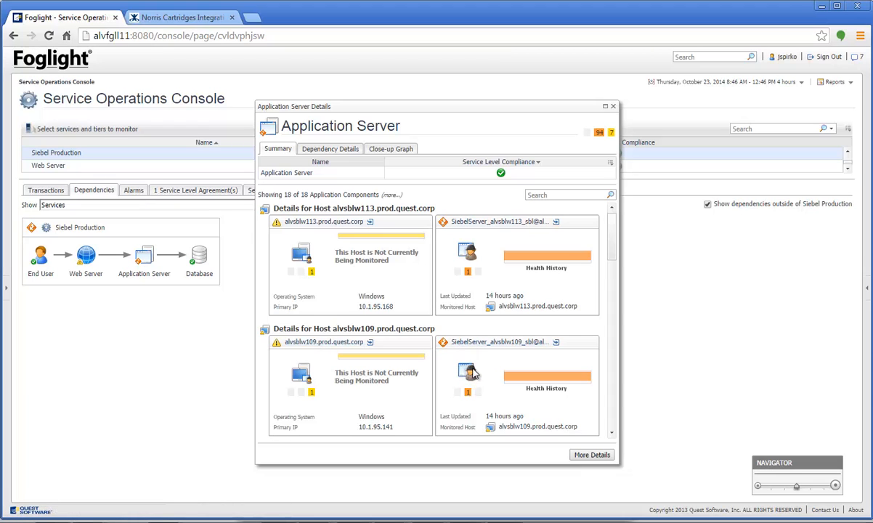
Step: Review the alvsblw109 SiebelServer agent's Srvr Overview with Zonar, Task Detail, Comp Availability and Comp Tasks views, then return to the Service Operations Console
click(481, 349)
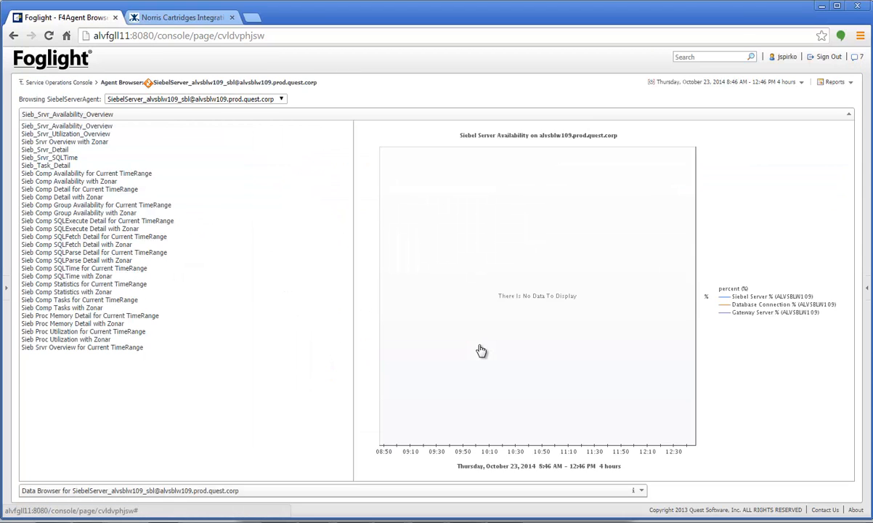
click(58, 143)
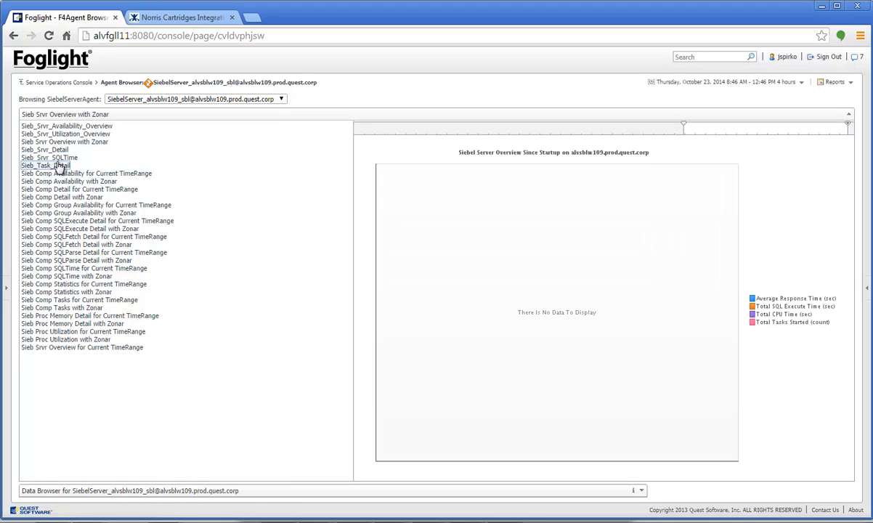
click(60, 166)
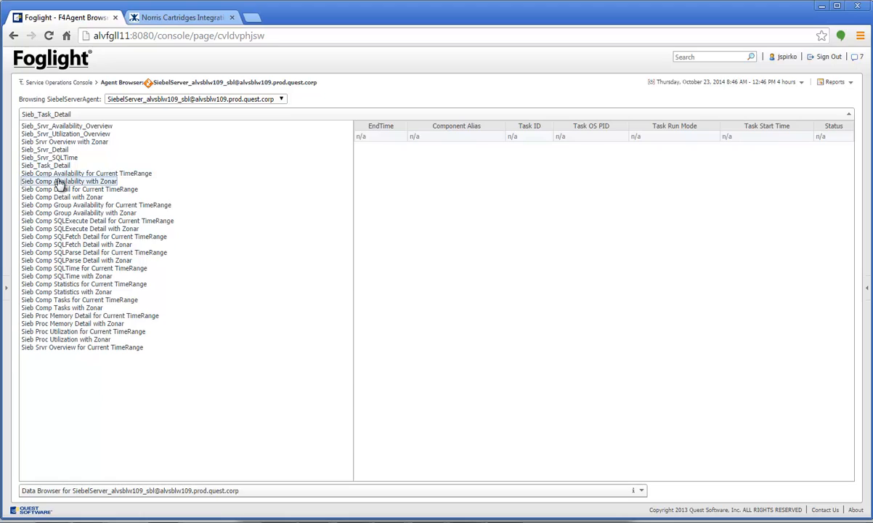
click(58, 174)
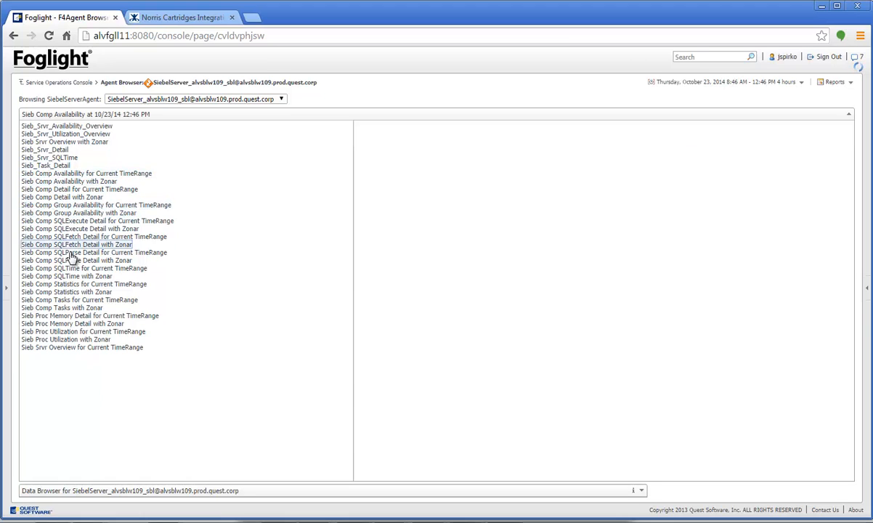
click(85, 300)
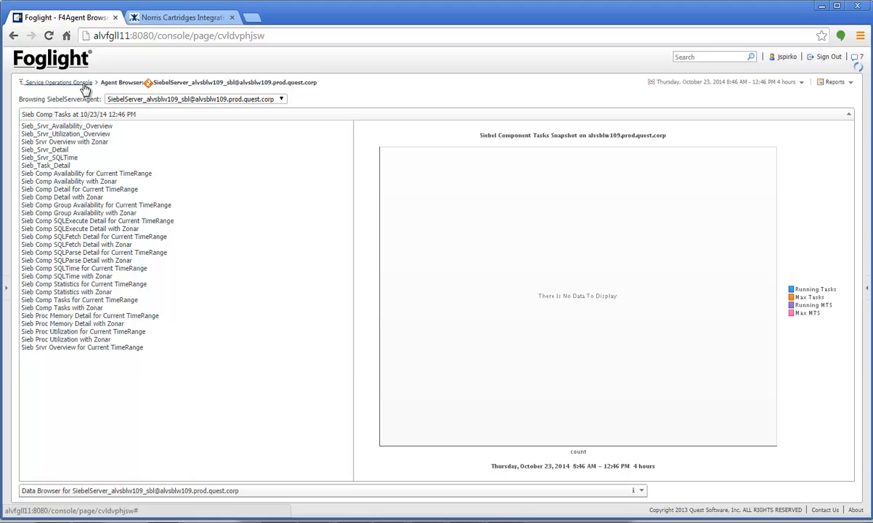
click(86, 84)
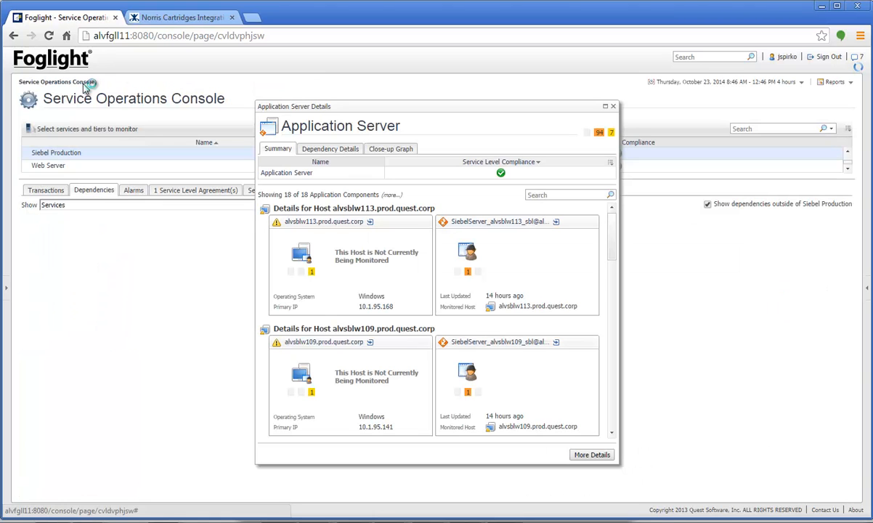
Step: Open the Siebel Servers - Summary dashboard under SiebelServer: Home and highlight the alvsblw113_sbl agent instance
click(6, 289)
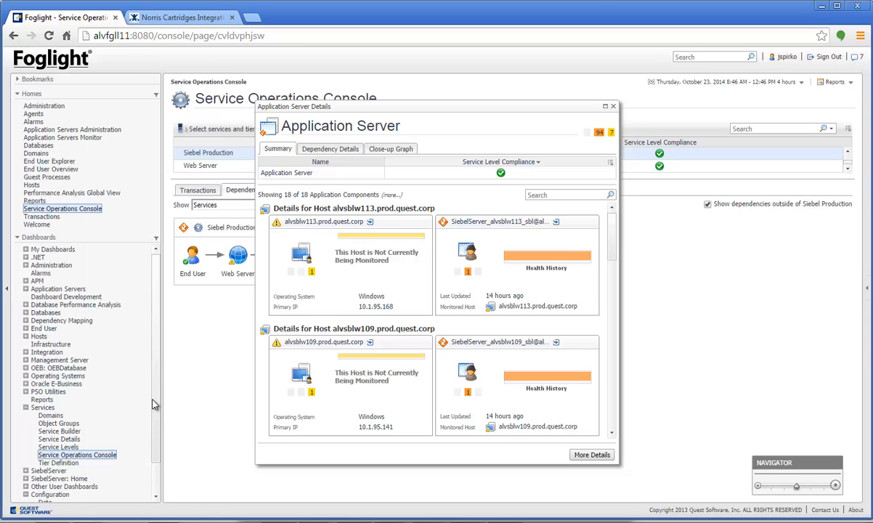
drag(152, 405, 150, 454)
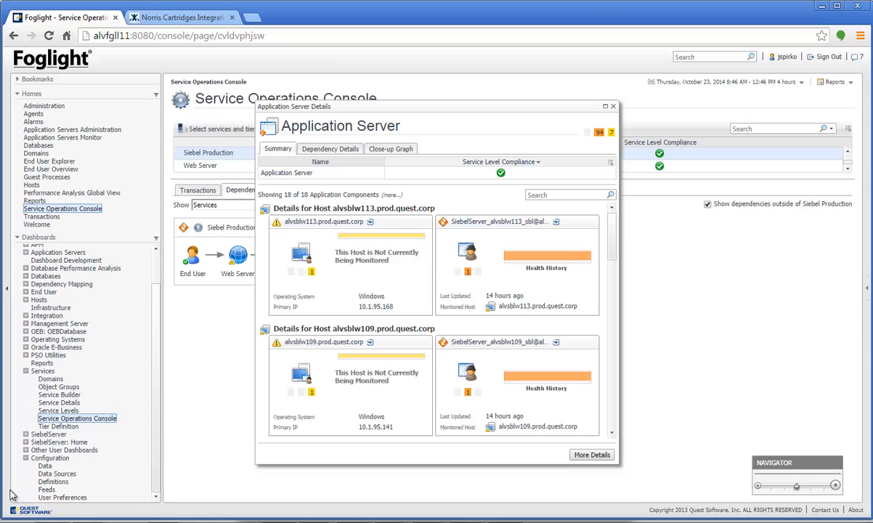
click(27, 443)
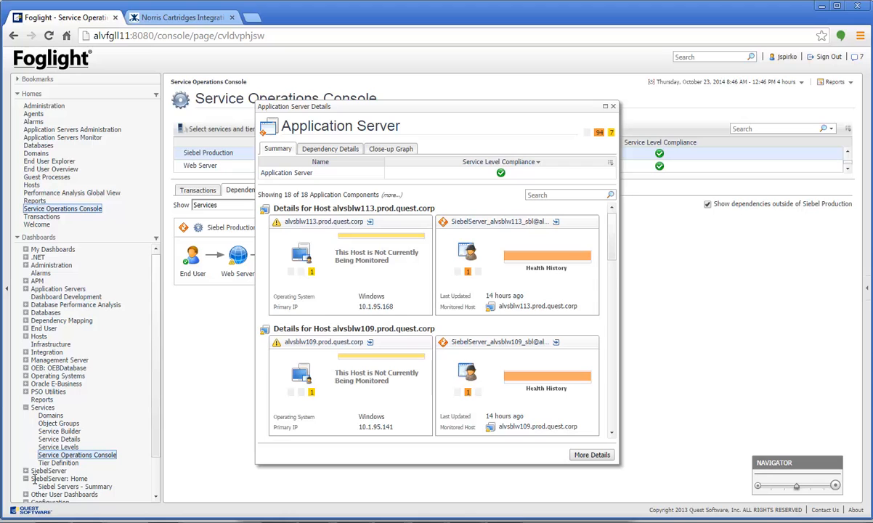
click(59, 486)
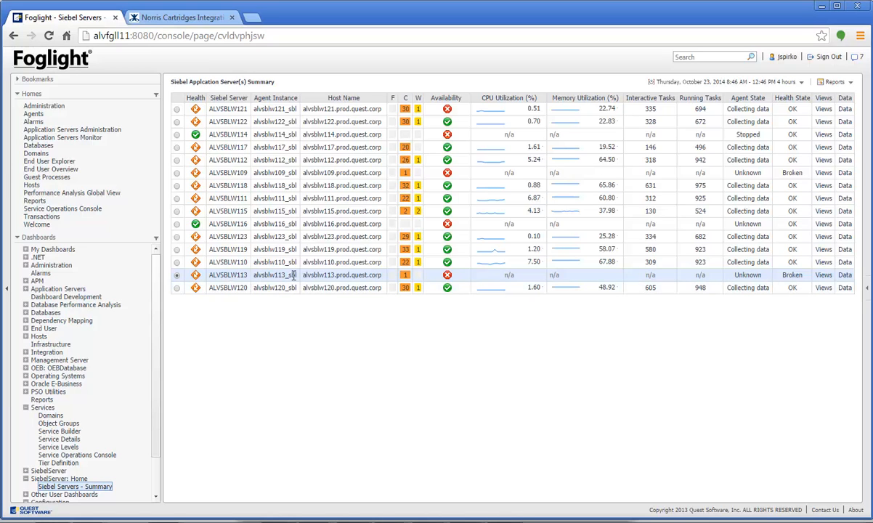
double_click(271, 275)
Step: Open the configuration Definitions and list the type mappings of My Definitions
click(26, 250)
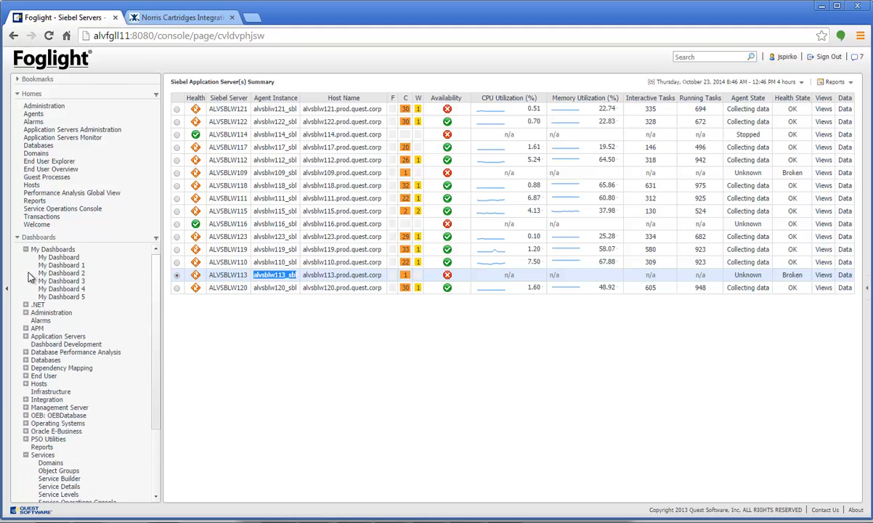
click(26, 250)
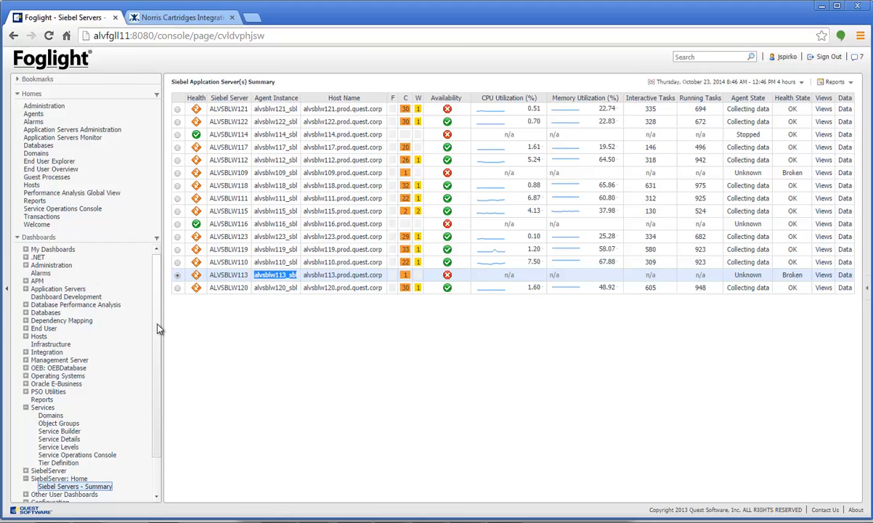
scroll(149, 436, down, 3)
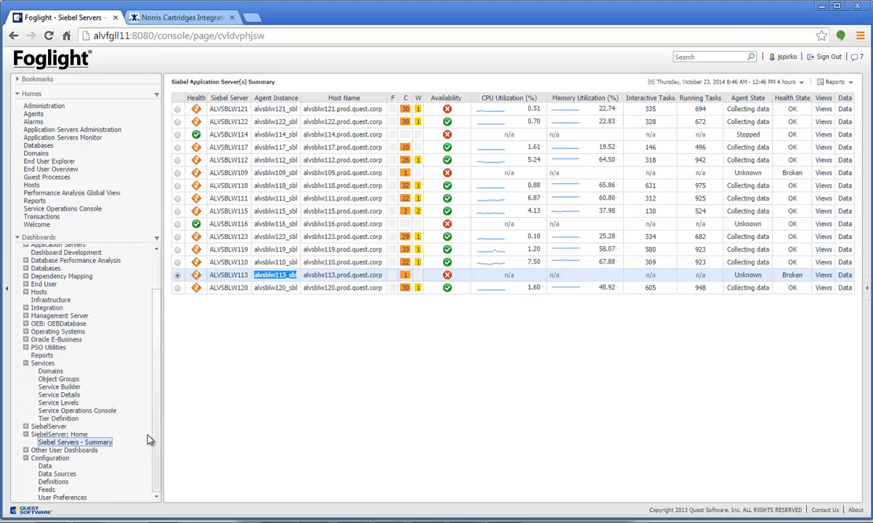
click(53, 482)
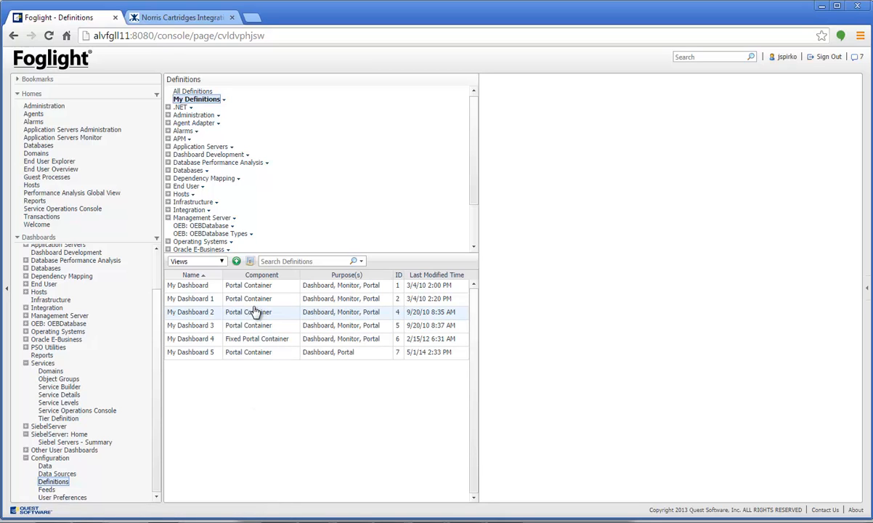
click(220, 262)
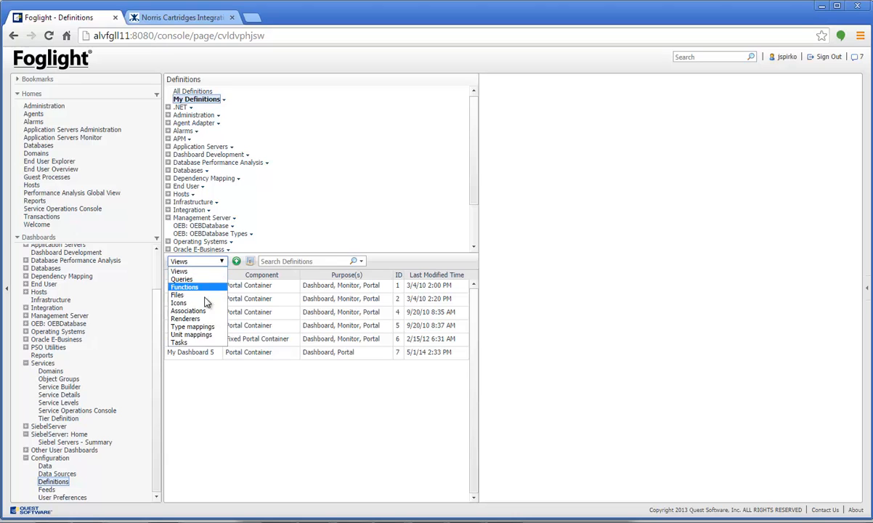
click(204, 330)
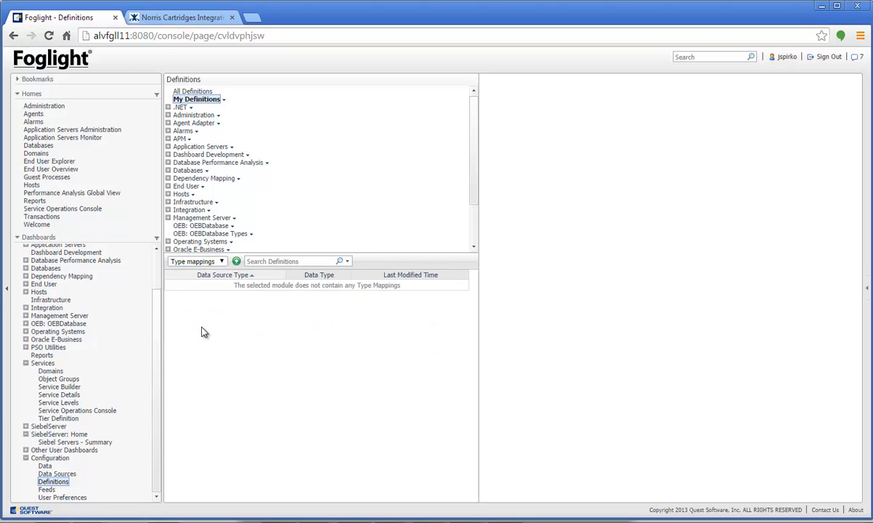
Step: Add a new type mapping for the SiebelServerAgent single type from the Monitoring data source
click(236, 262)
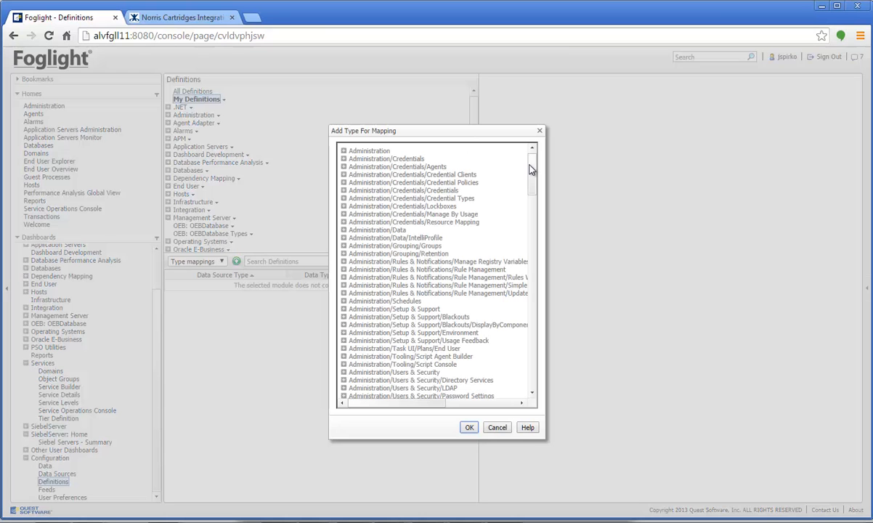
drag(530, 169, 556, 360)
click(344, 258)
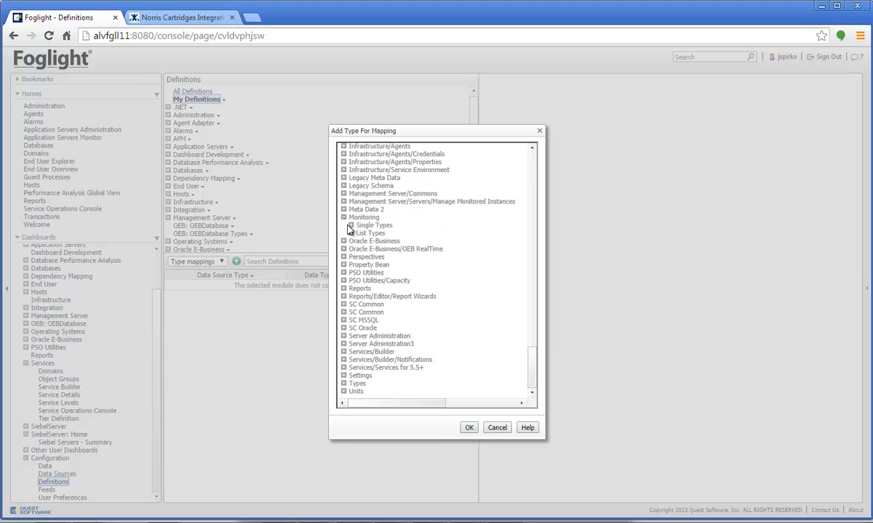
click(352, 226)
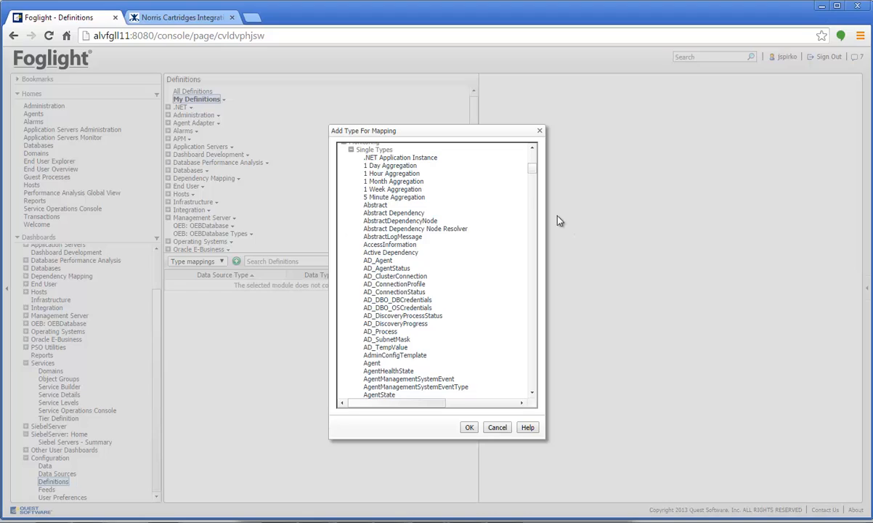
drag(531, 172, 552, 344)
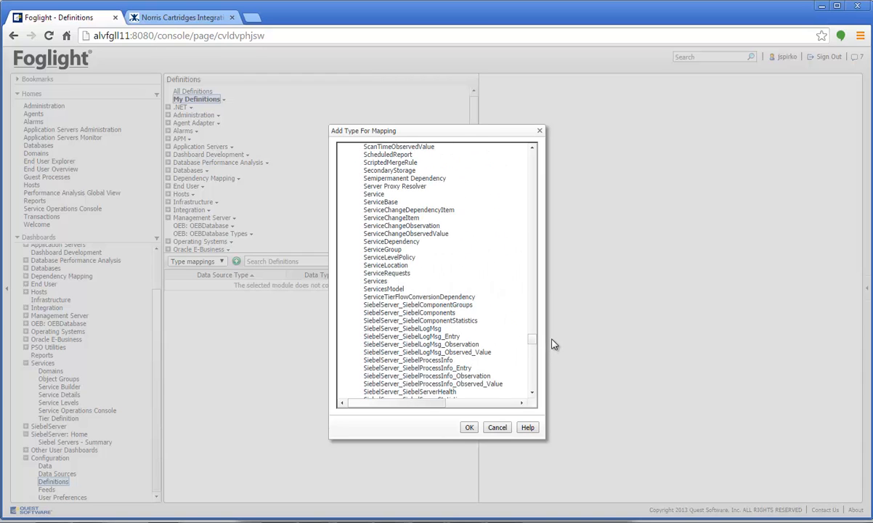
scroll(429, 338, down, 6)
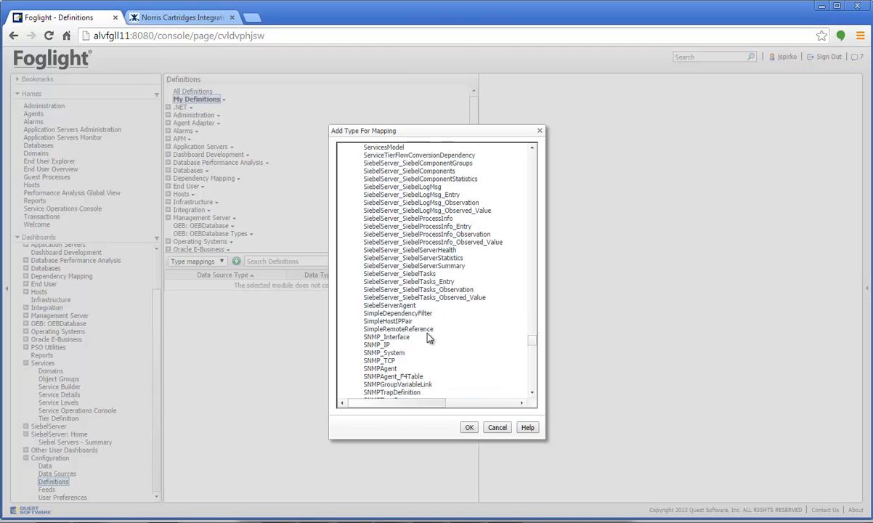
click(400, 306)
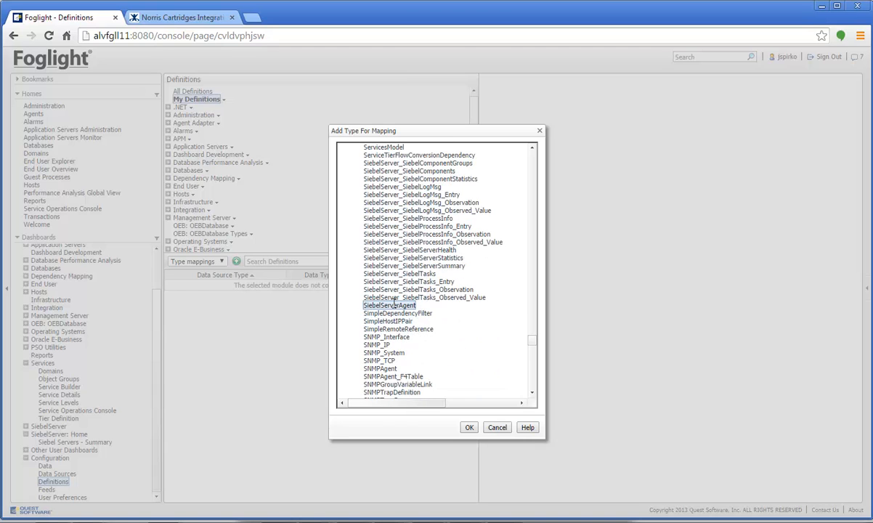
click(470, 428)
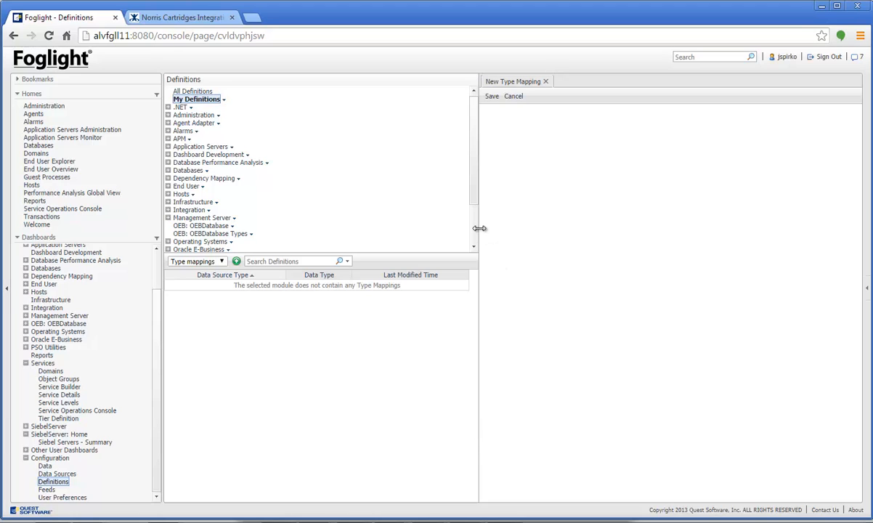
Step: Add a flow to the SiebelServerAgent mapping, paste the copied tag beginning with drilldownHeaderThu, and set its flow type to Next page
drag(480, 228, 413, 230)
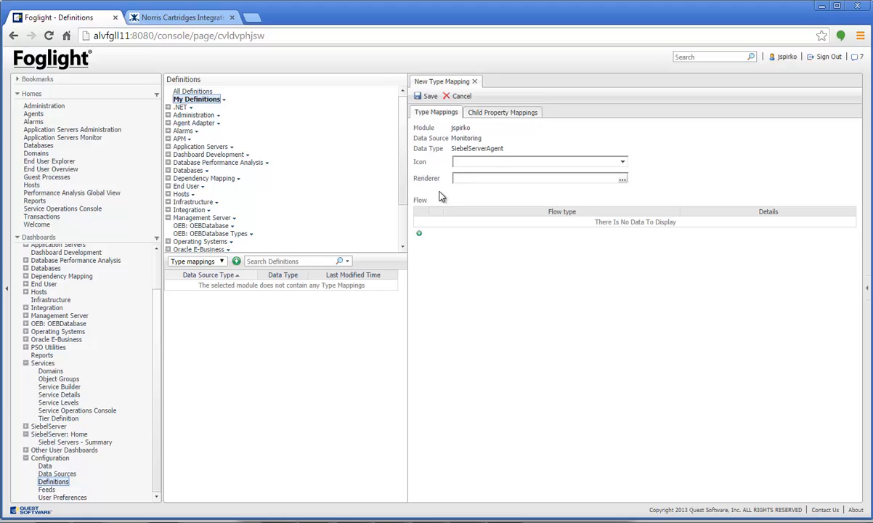
click(419, 235)
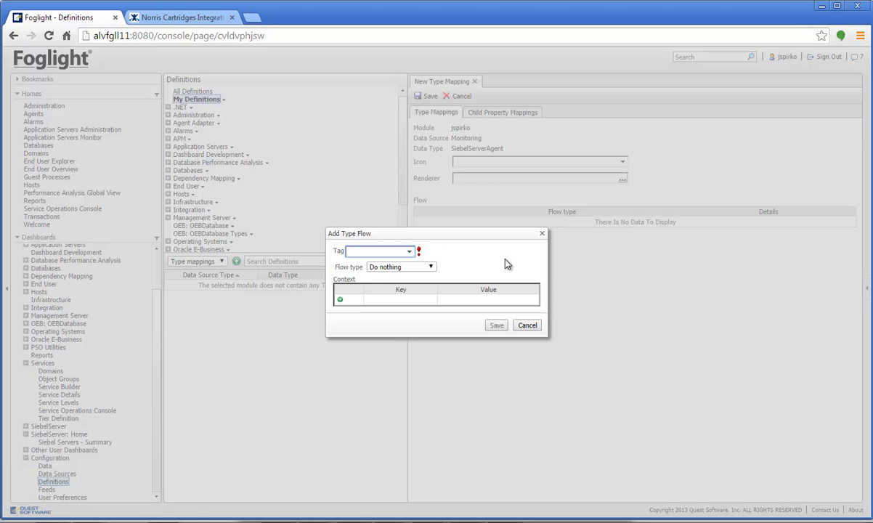
key(ctrl+v)
key(Home)
key(End)
key(Home)
click(432, 268)
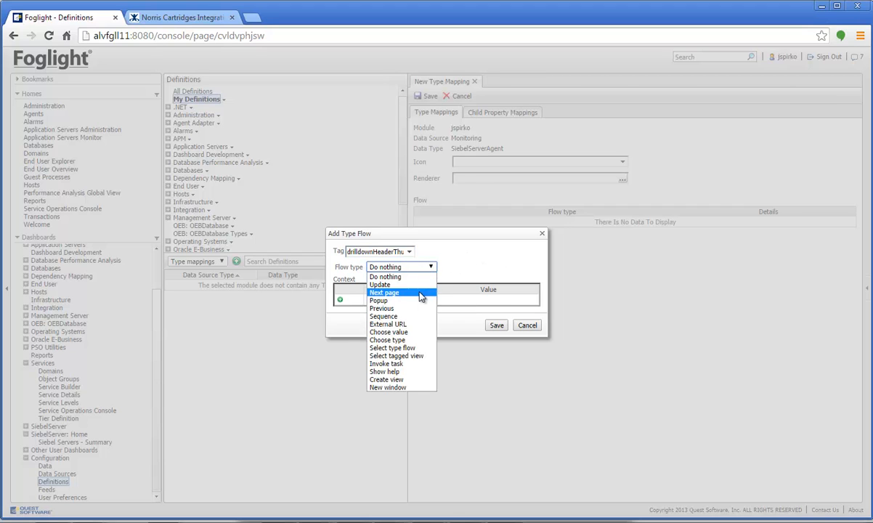
click(417, 293)
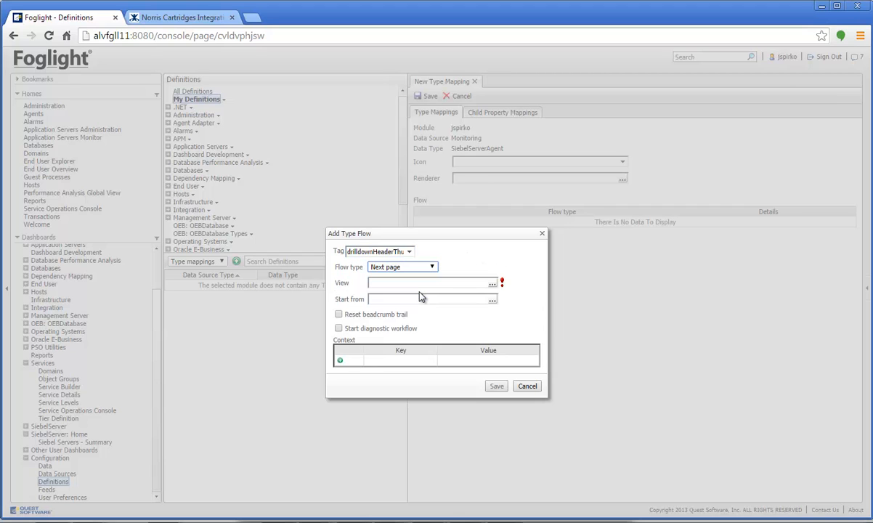
Step: Set the flow's target view to Siebel Servers - Summary from the SiebelServer: Home views
click(493, 284)
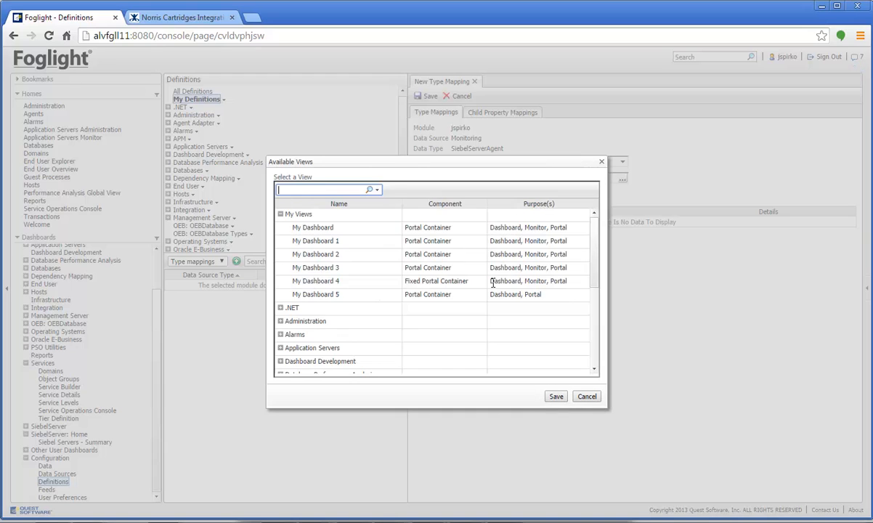
click(281, 214)
drag(594, 272, 585, 351)
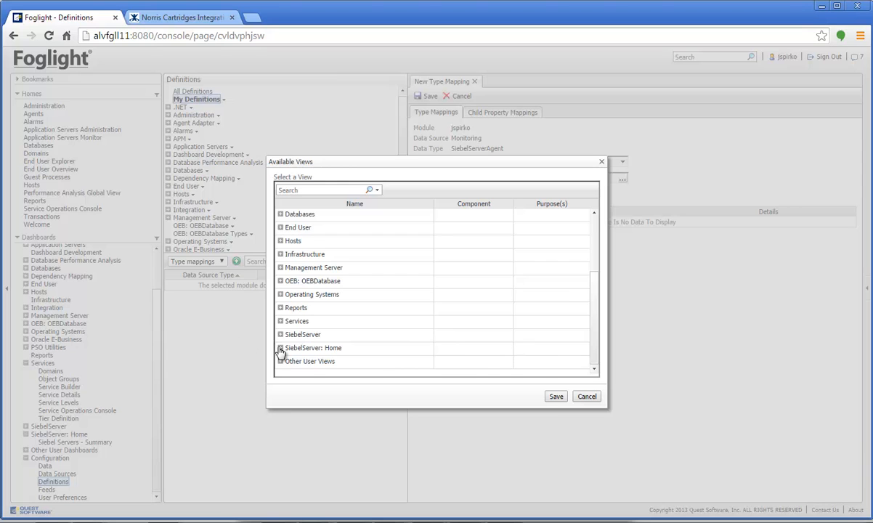
click(280, 349)
drag(594, 276, 600, 308)
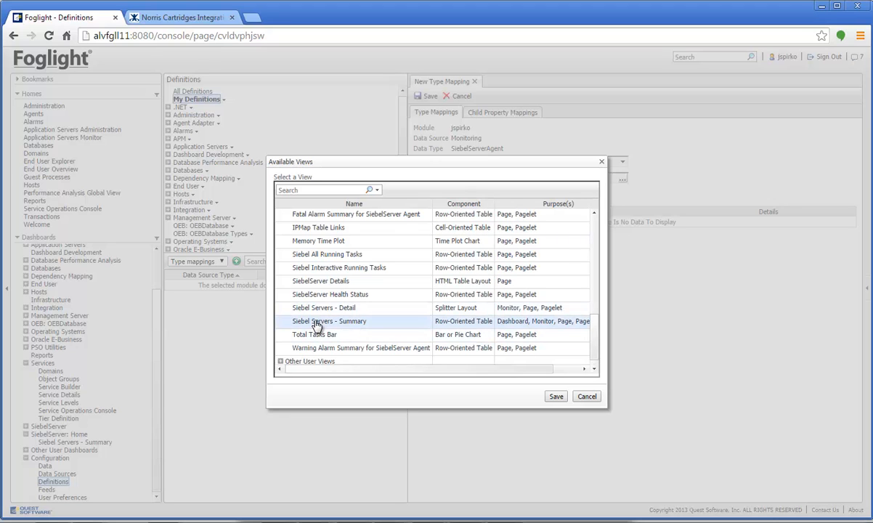
click(555, 396)
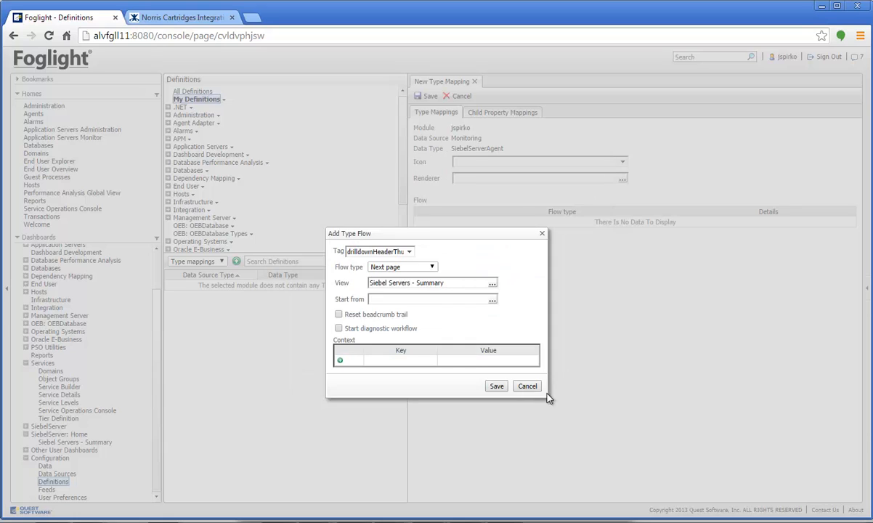
Step: Enable Start diagnostic workflow for the flow and add a context entry whose value is bound to the SiebelServerAgent context input key
click(339, 329)
click(341, 362)
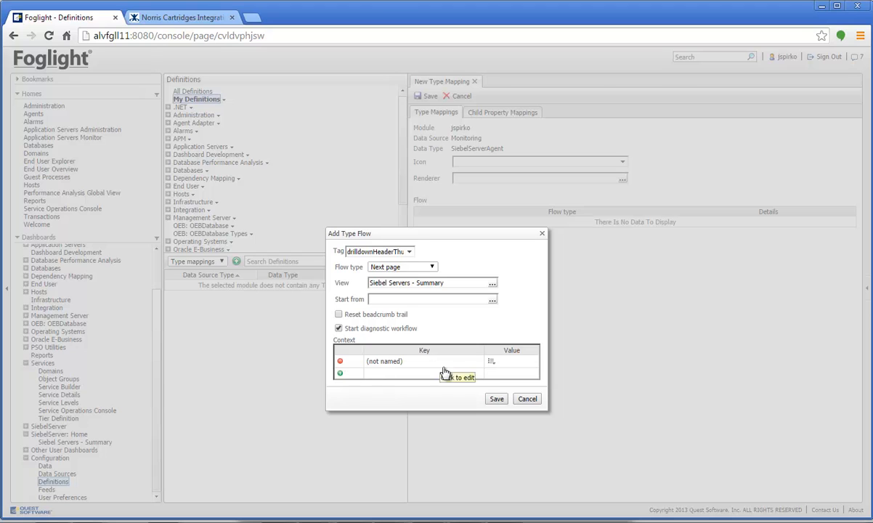
click(492, 363)
mouse_move(514, 373)
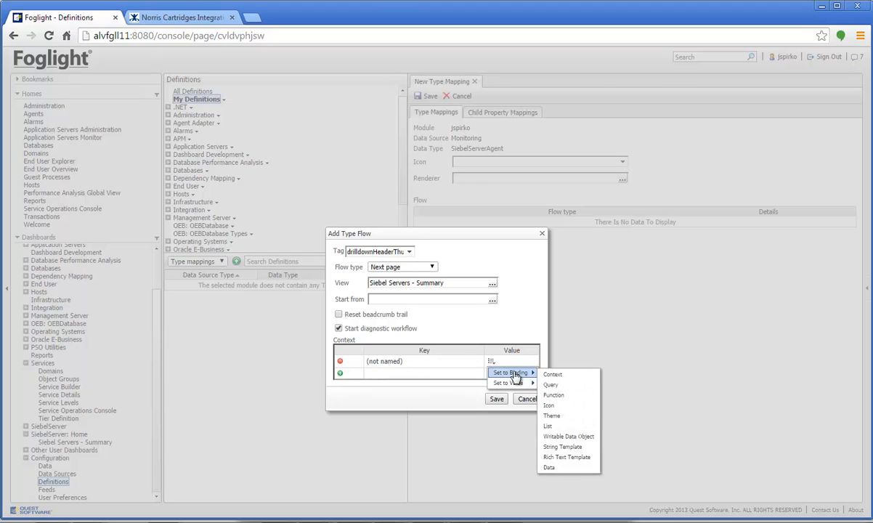
click(566, 377)
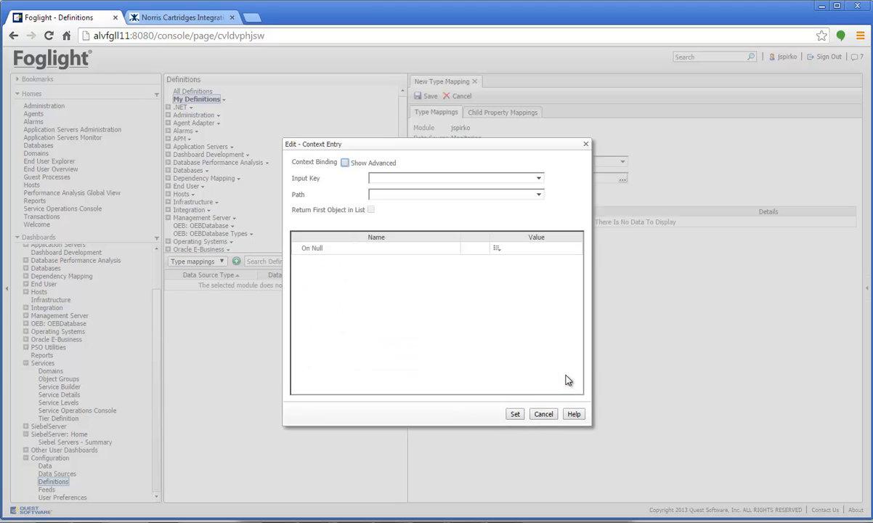
click(538, 181)
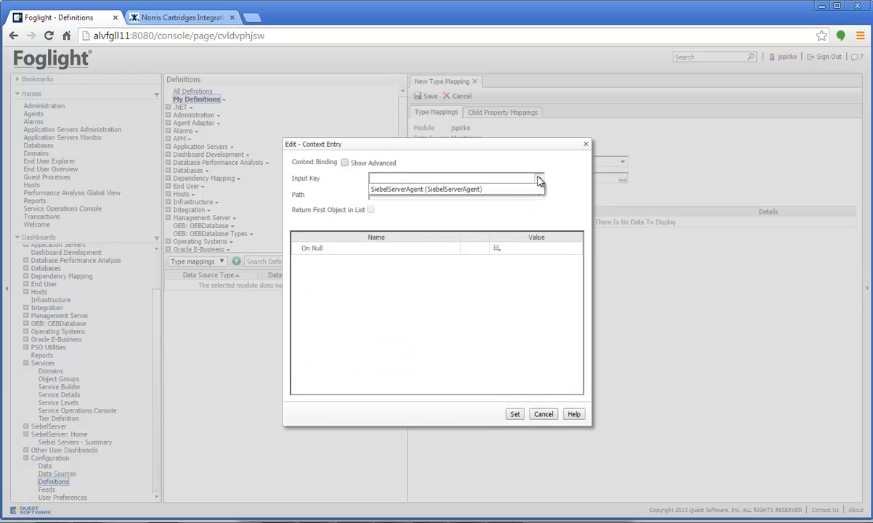
click(476, 188)
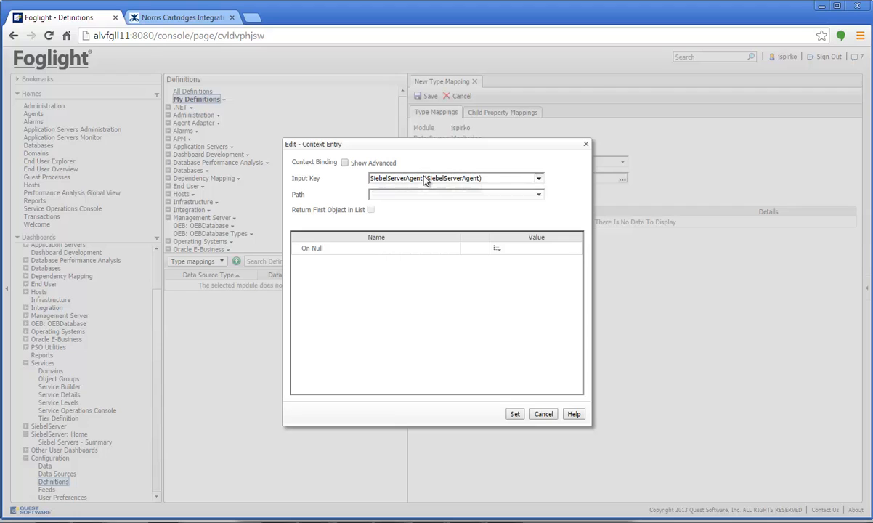
drag(423, 178, 368, 176)
key(ctrl+c)
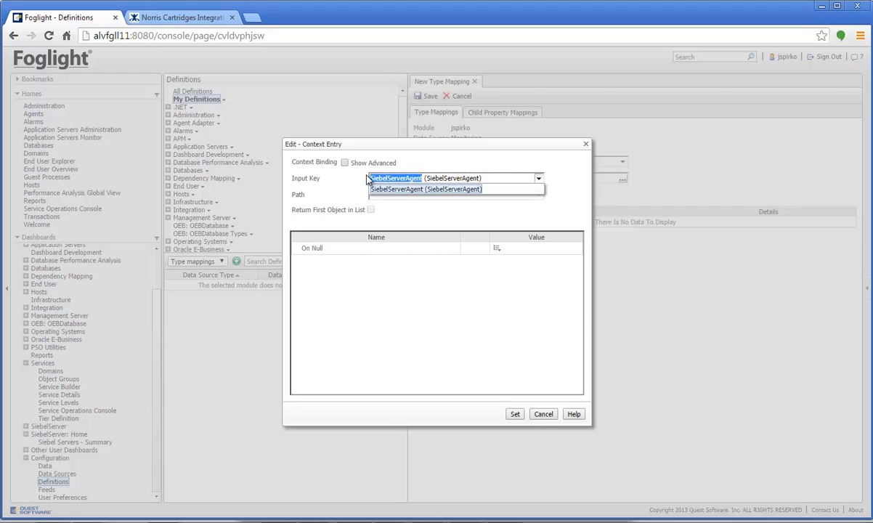
click(515, 414)
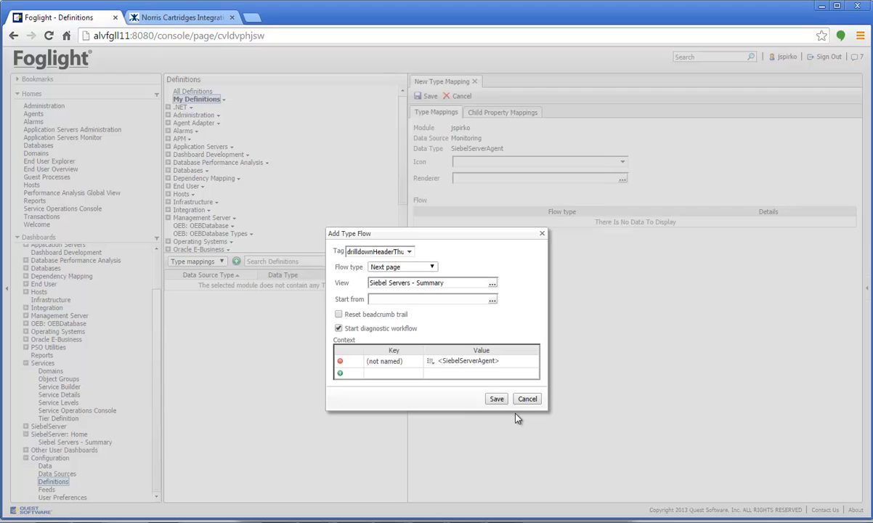
Step: Name the context entry's key SiebelServerAgent, then save the flow and the new type mapping
click(384, 361)
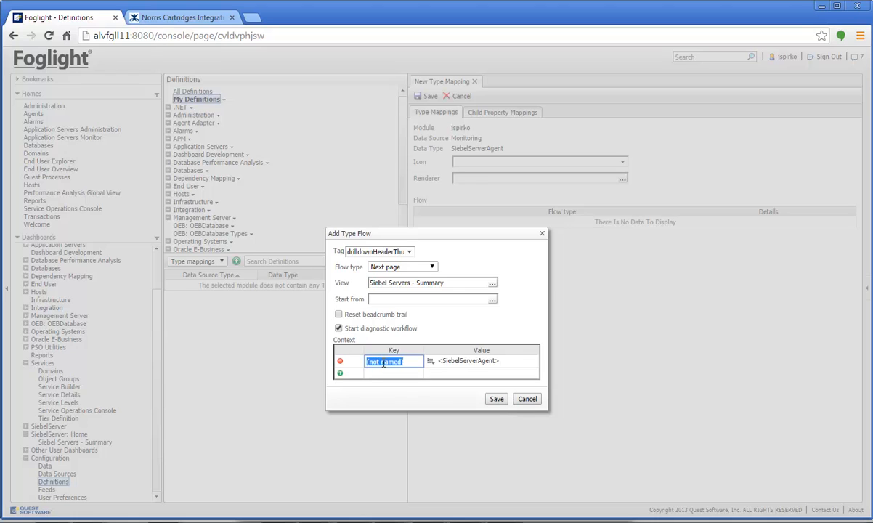
key(ctrl+v)
click(497, 399)
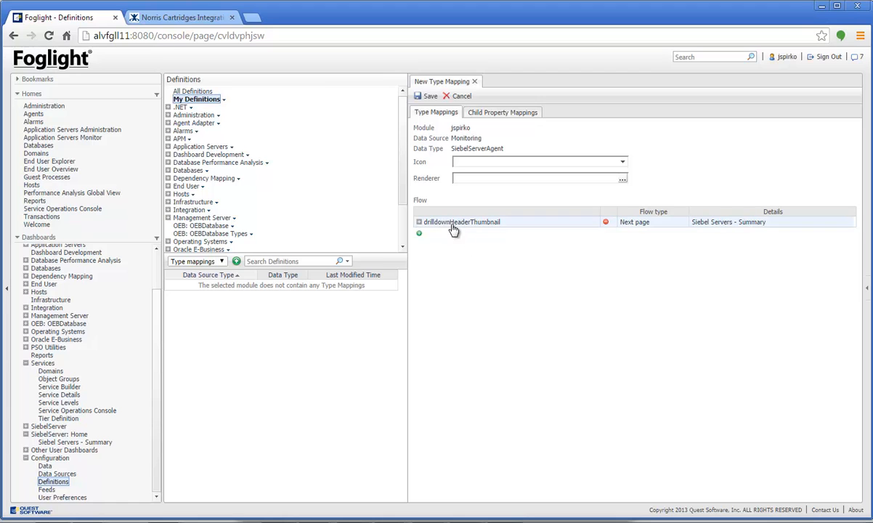
click(428, 96)
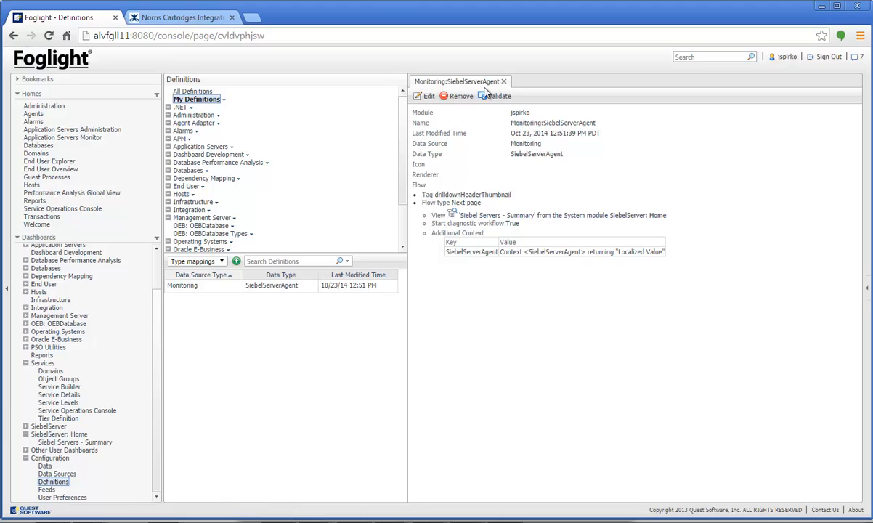
Step: In the Service Operations Console, open Siebel Production's Application Server details and drill down from the alvsblw111 SiebelServer agent
click(25, 363)
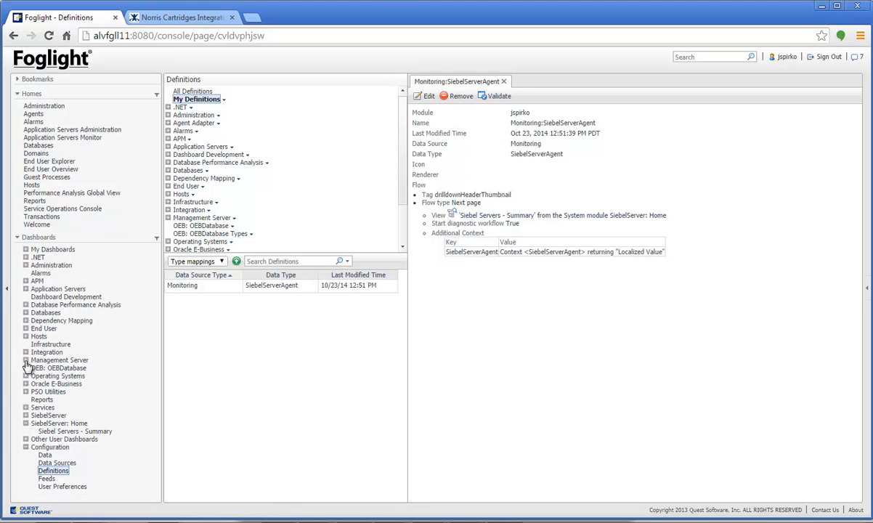
click(45, 210)
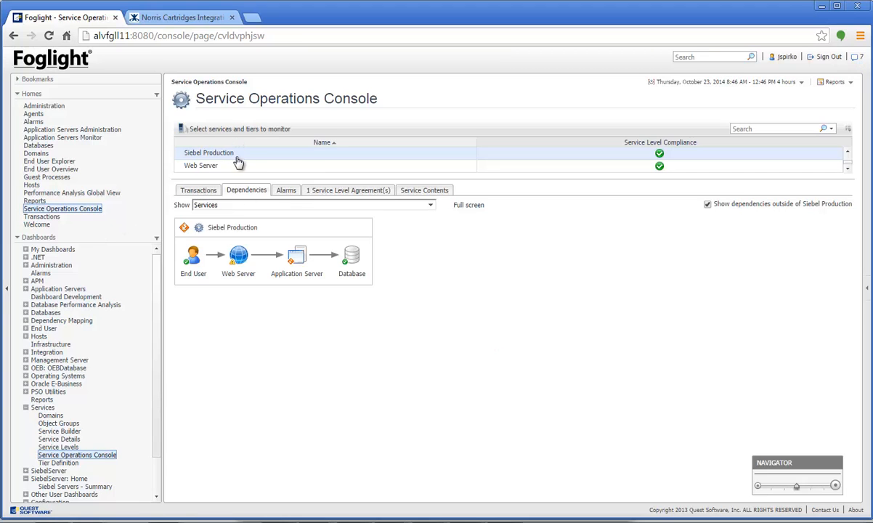
click(303, 262)
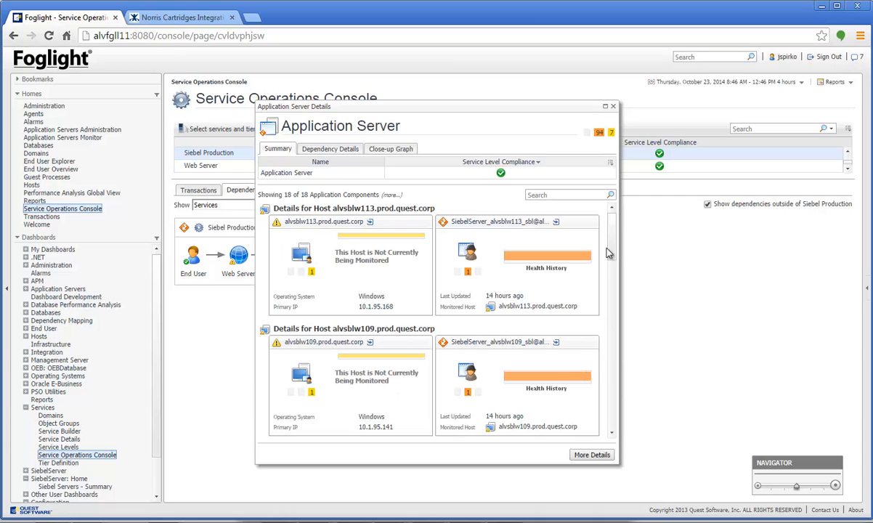
scroll(573, 221, down, 5)
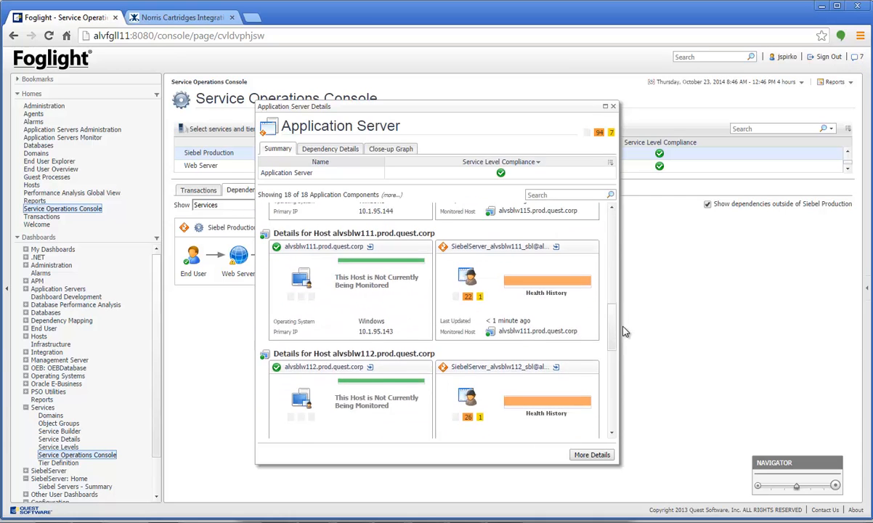
click(476, 249)
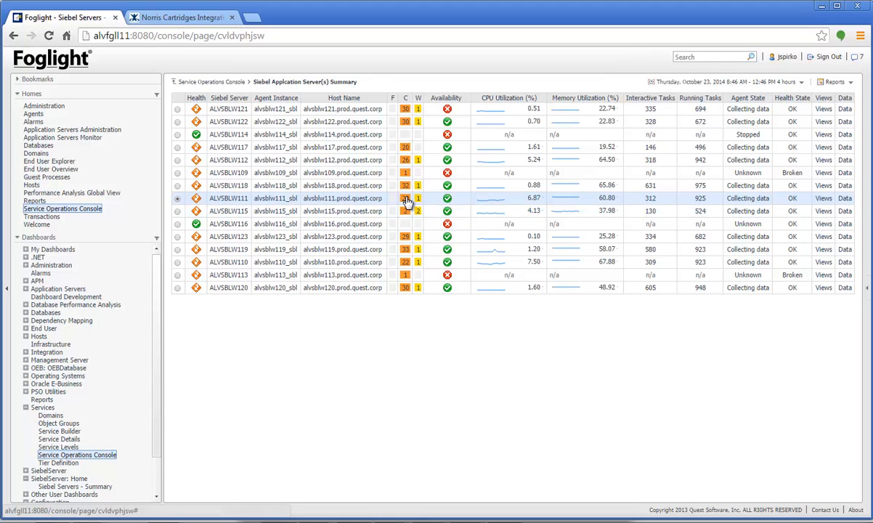
Step: Review the critical alarms of Siebel server ALVSBLW111, then return to the Service Operations Console and close the Application Server details
click(405, 199)
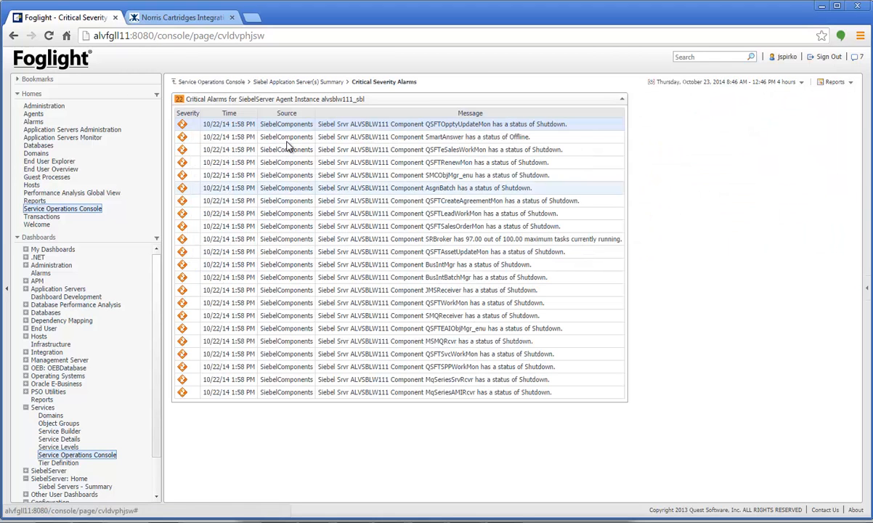
click(303, 83)
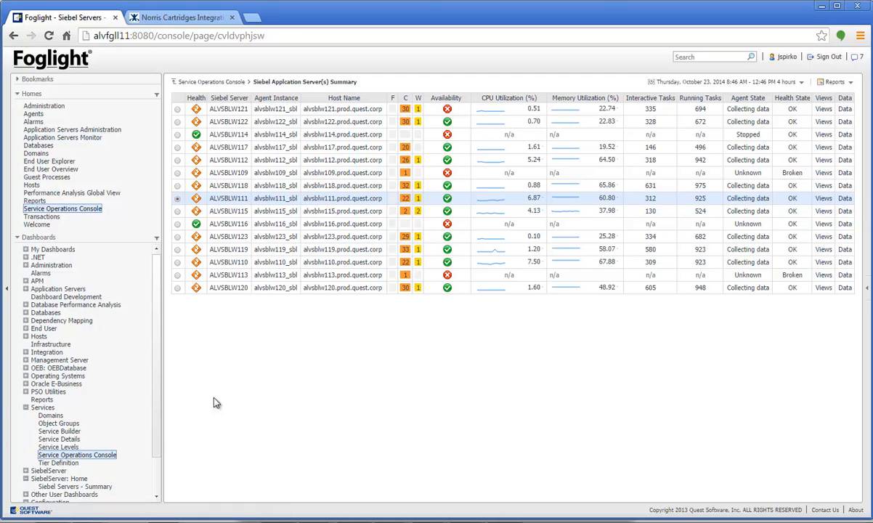
click(233, 85)
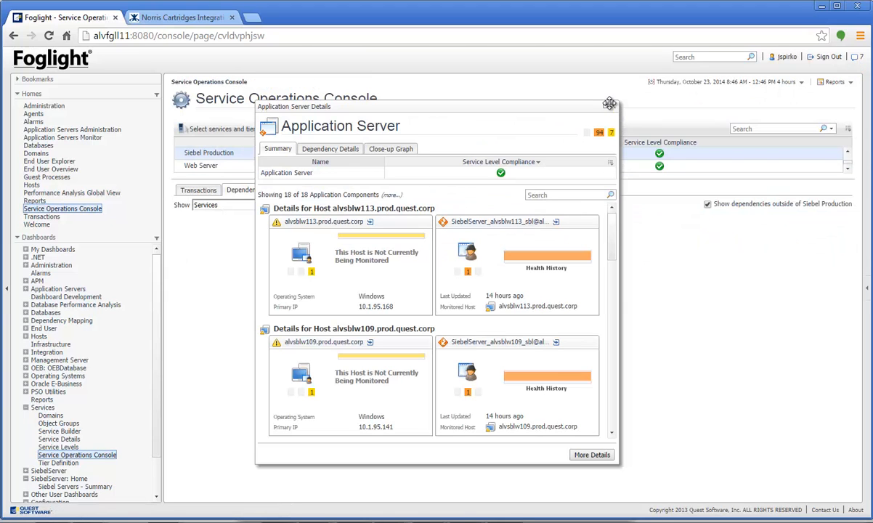
click(614, 107)
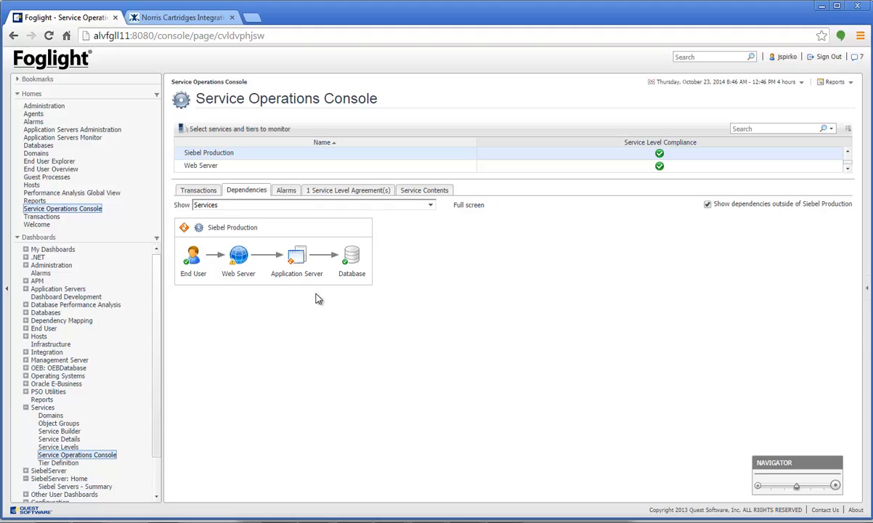
Step: Show the Siebel Production dependencies as Application Infrastructure and examine the hosts in the Application Server and Web Server tiers
mouse_move(239, 260)
click(430, 207)
click(407, 224)
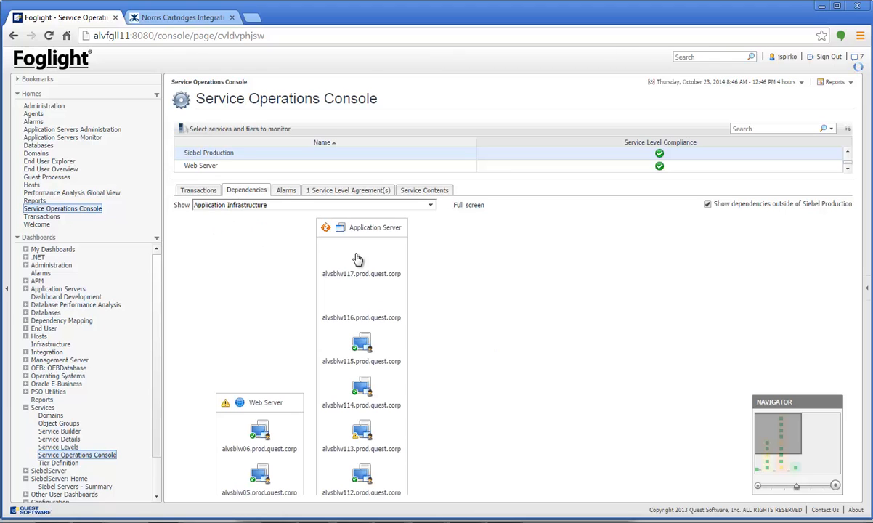
drag(783, 431, 793, 398)
drag(786, 433, 783, 415)
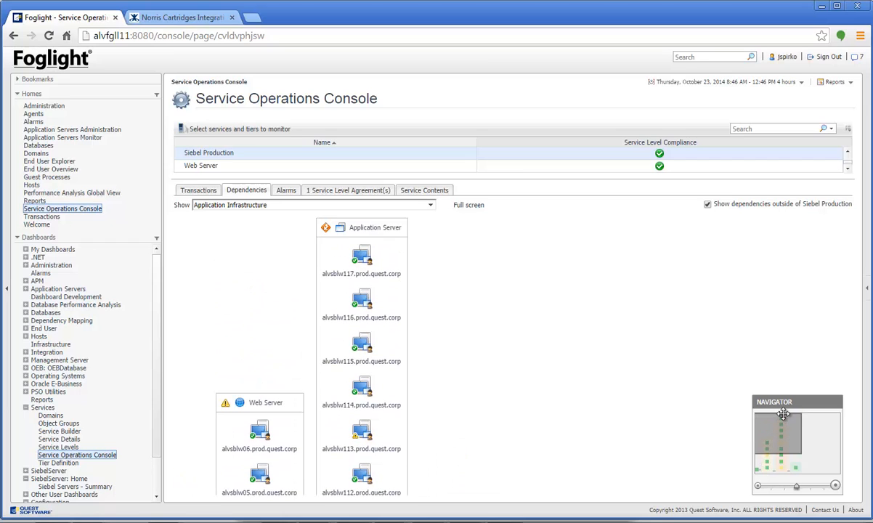